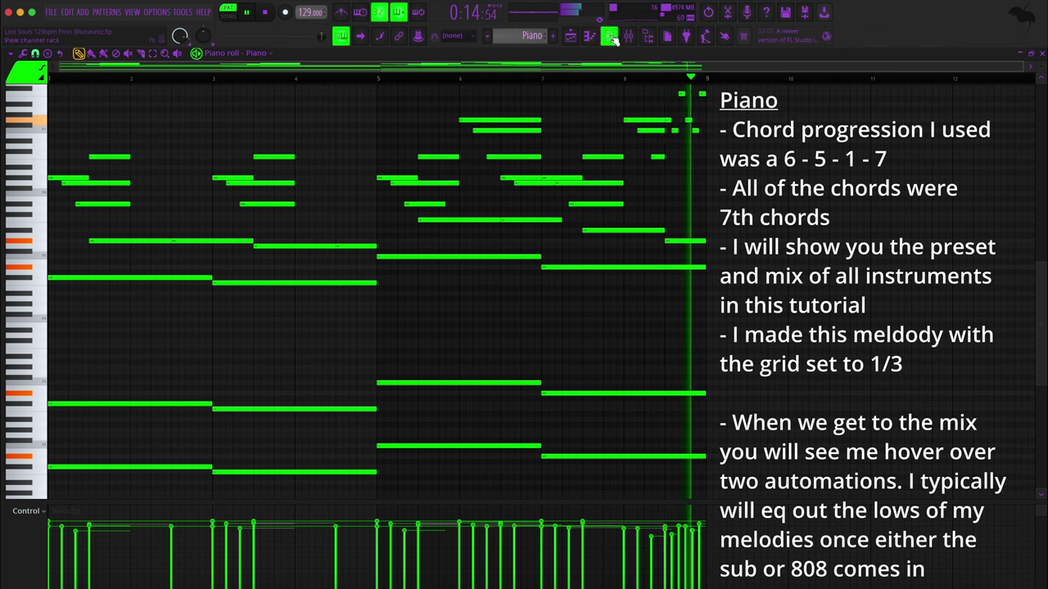
Step: Show the Piano channel's instrument preset, The Grandeur in Kontakt, and close it again
left_click(610, 37)
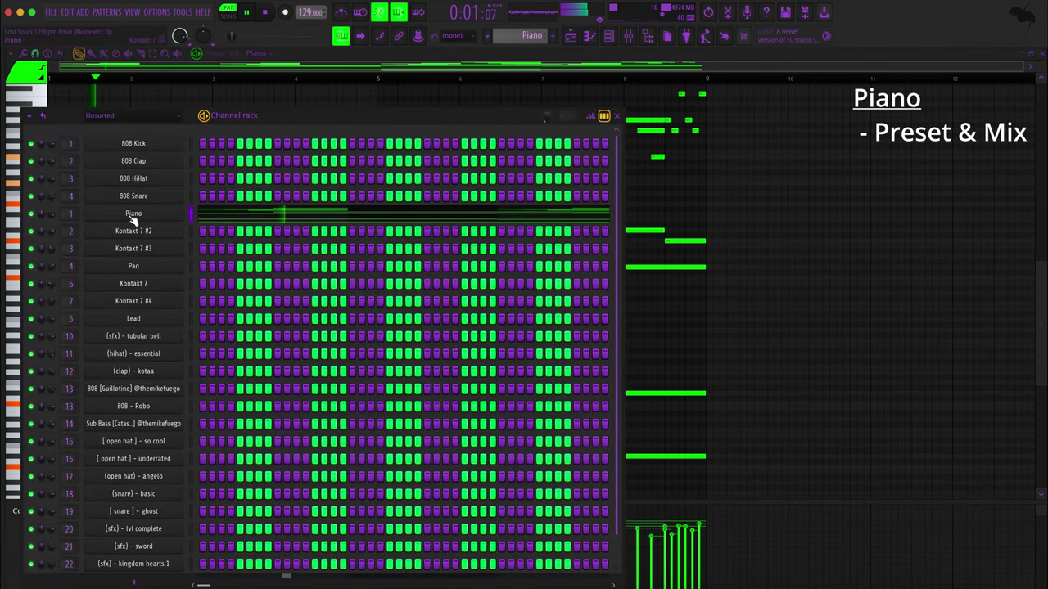
left_click(132, 216)
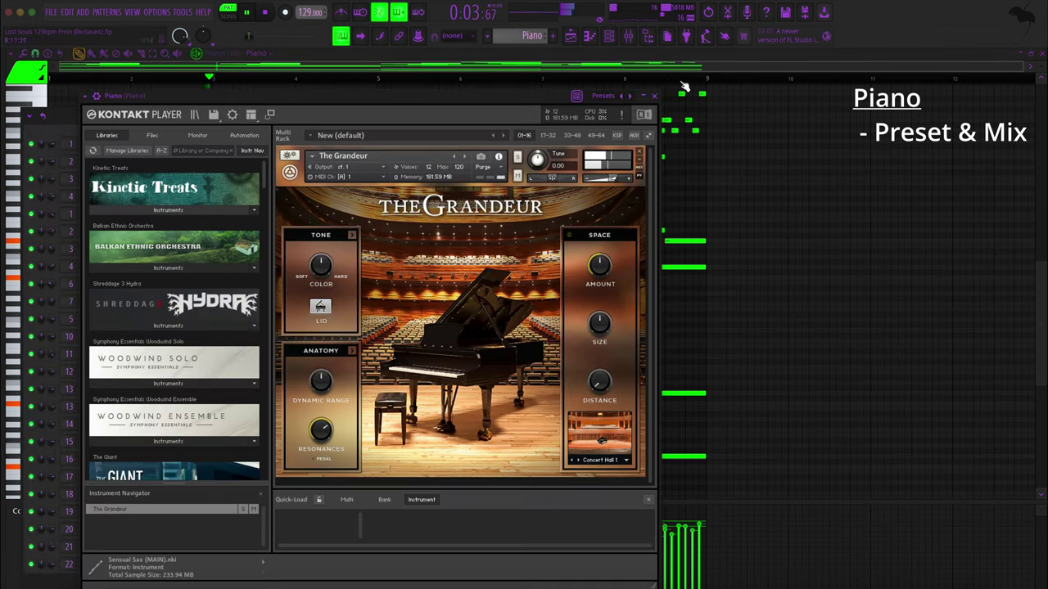
left_click(654, 96)
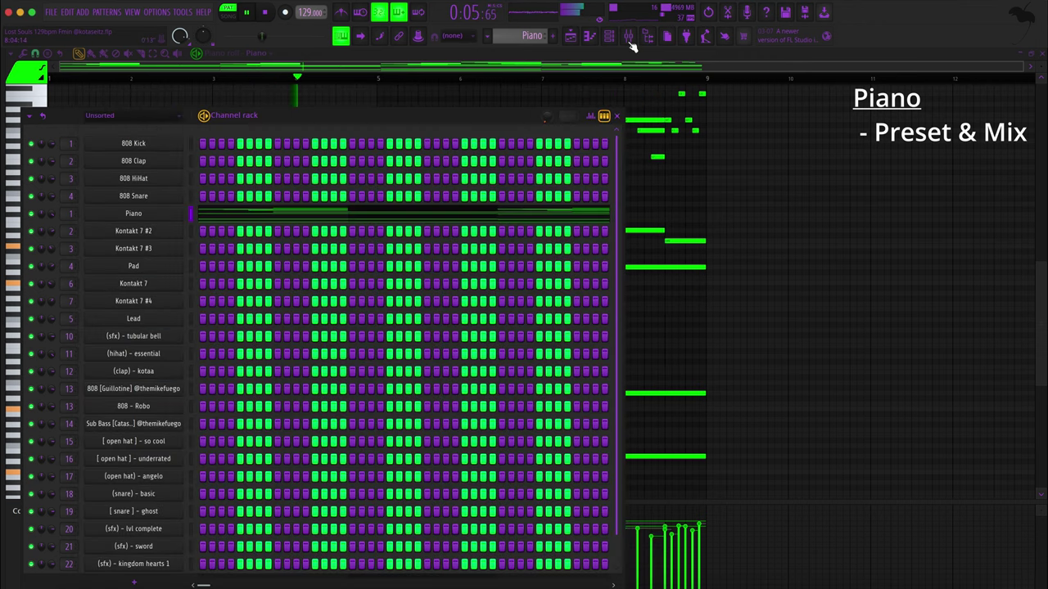
Step: Inspect the Piano mixer track's Fruity Convolver, ValhallaSupermassive and Fruity parametric EQ 2 settings
left_click(629, 37)
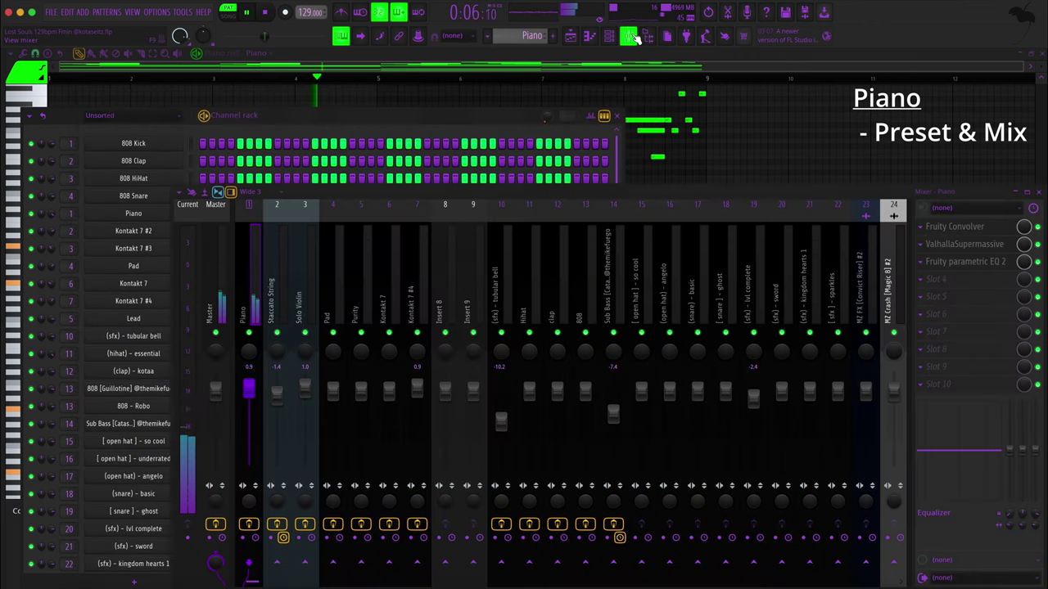
left_click(945, 229)
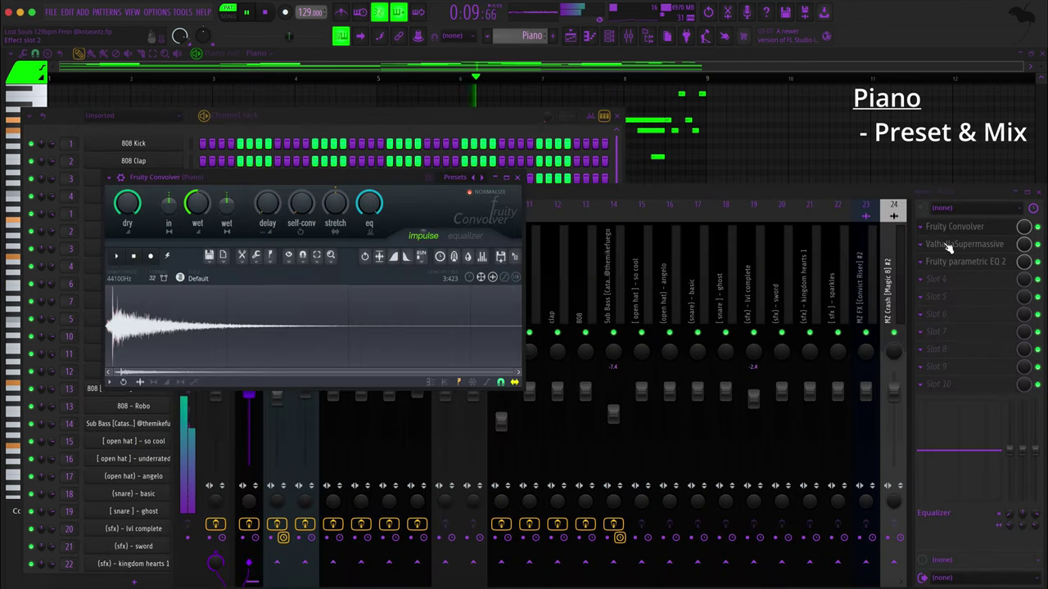
left_click(946, 244)
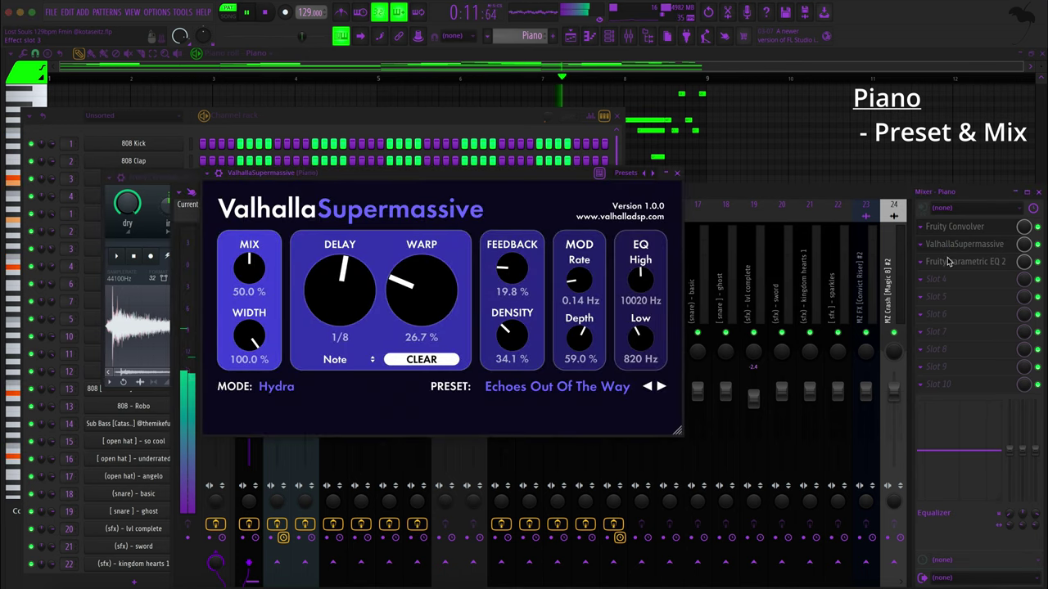
left_click(948, 263)
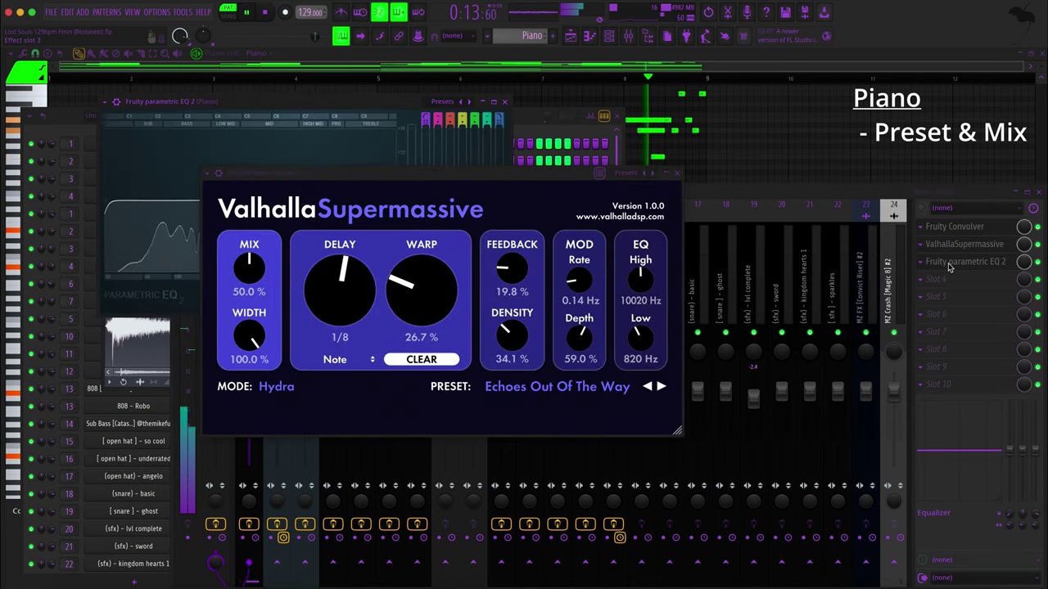
left_click(677, 173)
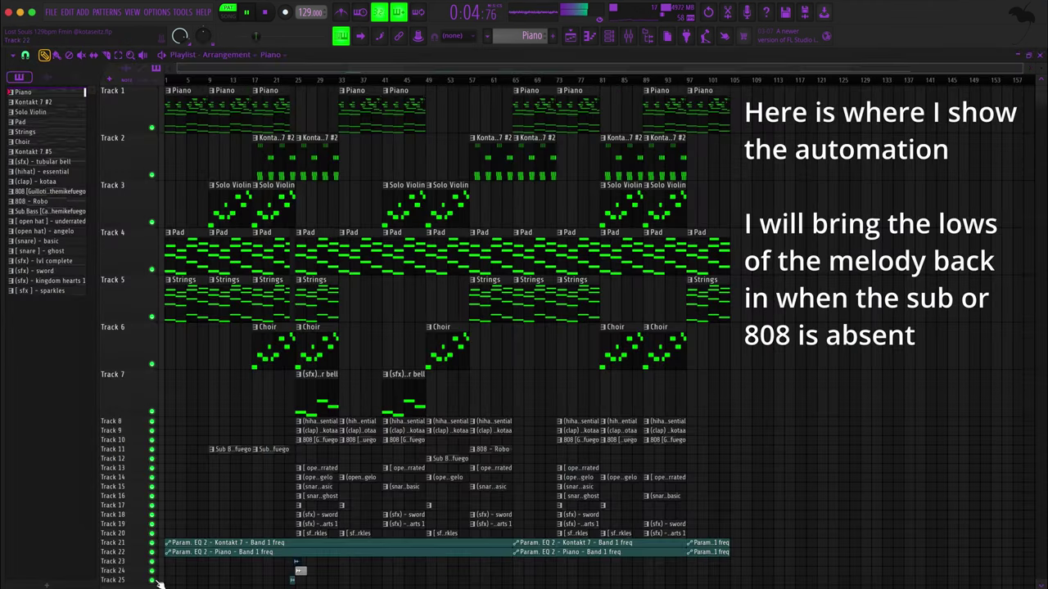
Step: Expand playlist track 22 to examine the Piano EQ's Band 1 frequency automation across the arrangement
left_click(101, 553)
scroll(164, 515, "down", 5)
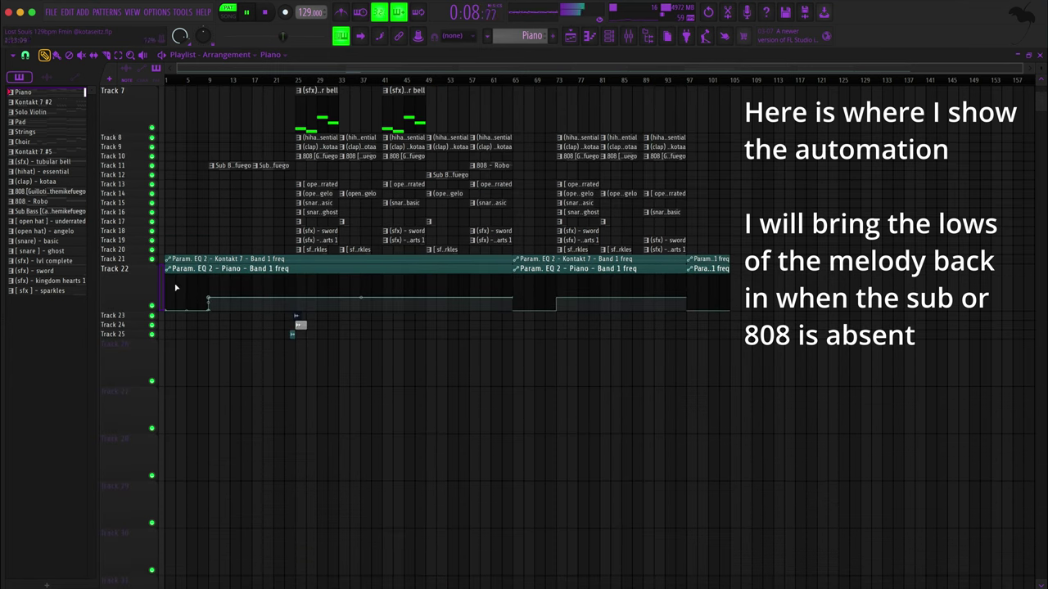
scroll(519, 222, "up", 5)
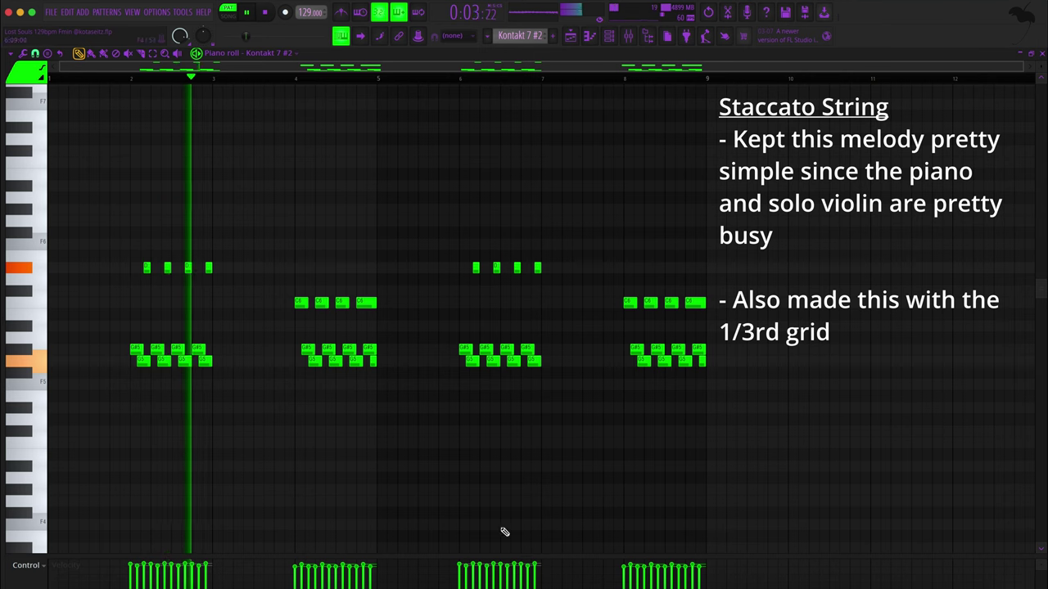
Step: Enlarge the velocity lane of the staccato string pattern and view the Session Strings Pro preset on the Kontakt 7 #2 channel
left_click_drag(482, 555, 496, 528)
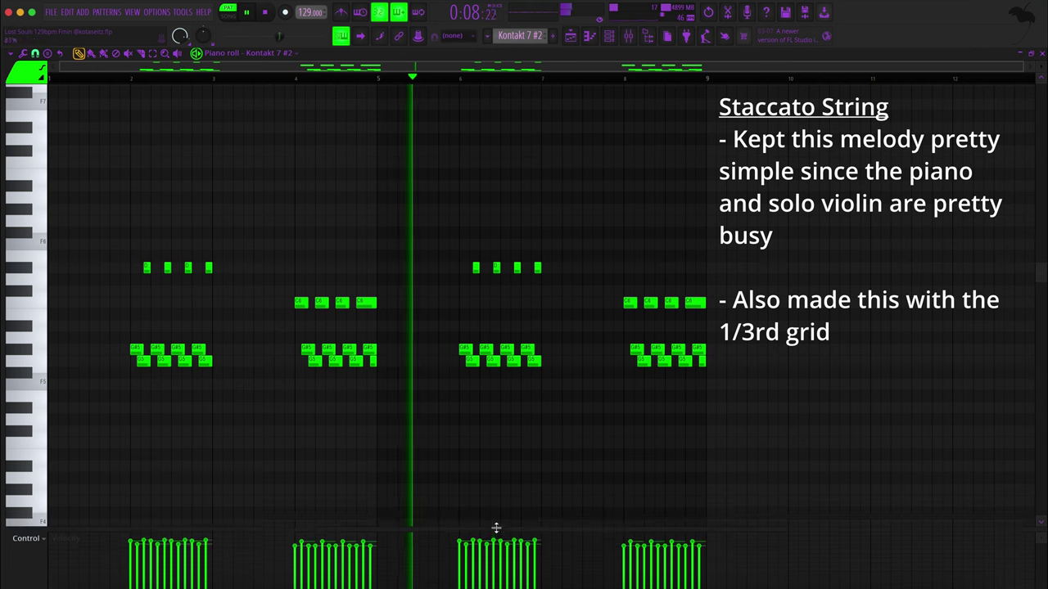
left_click(610, 37)
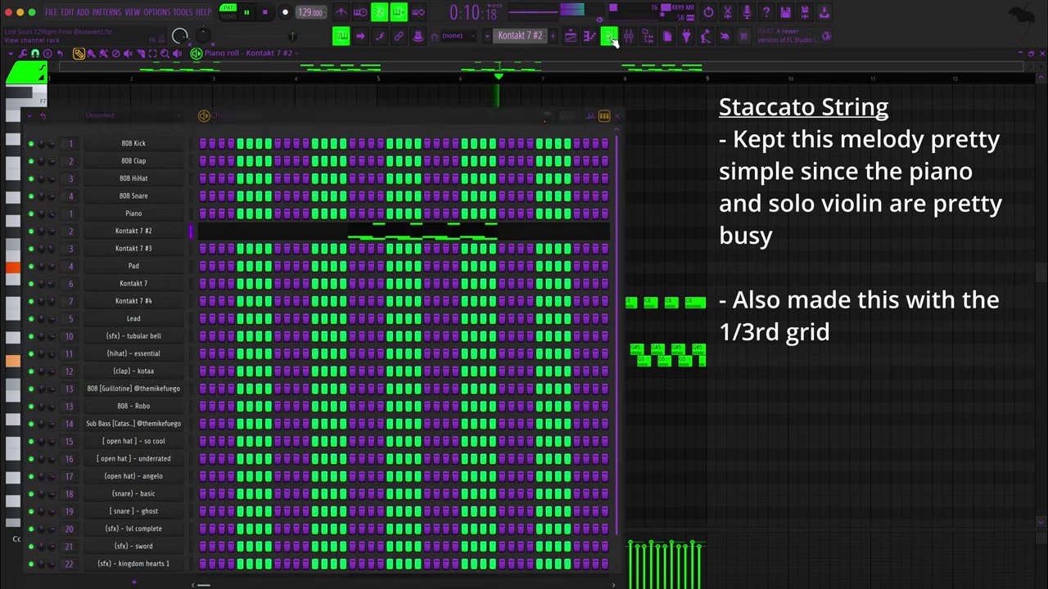
left_click(159, 232)
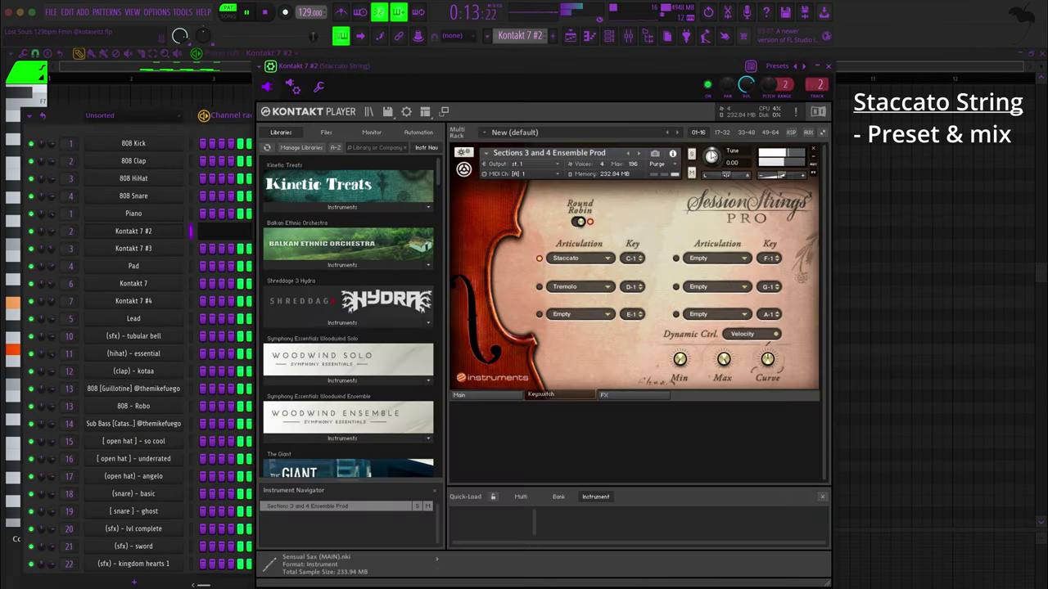
left_click(828, 67)
left_click(618, 116)
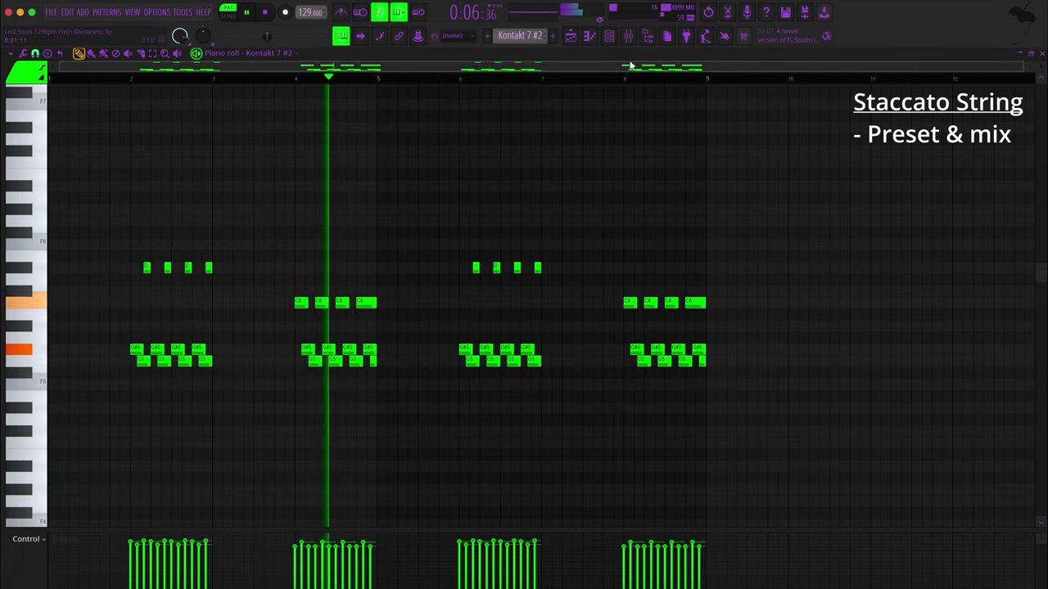
Step: Inspect the Staccato String mixer track's Fruity Convolver, ValhallaSupermassive and Ozone 9 Elements effects
left_click(628, 37)
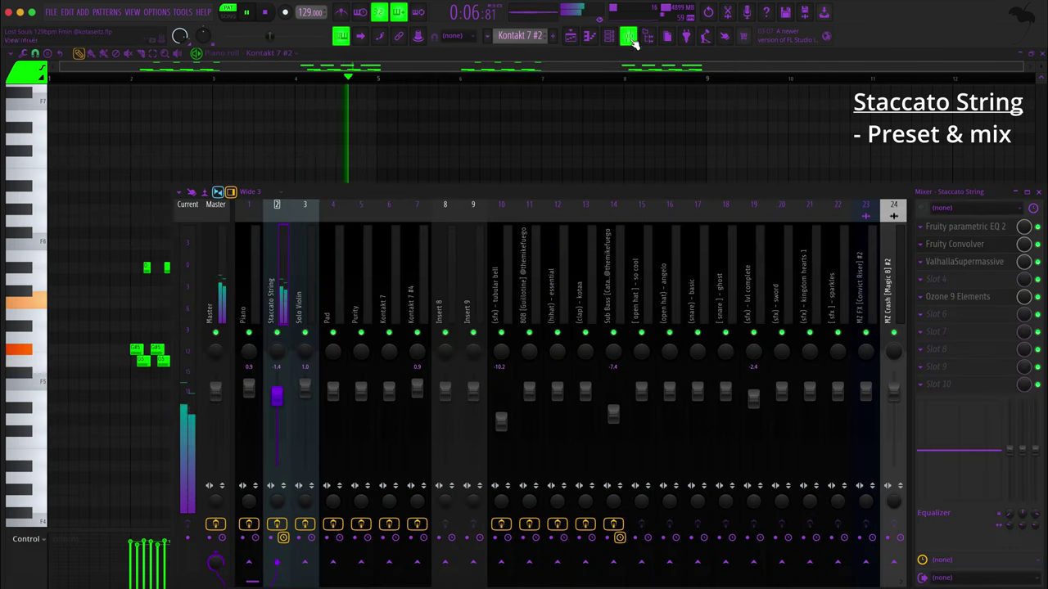
left_click(973, 247)
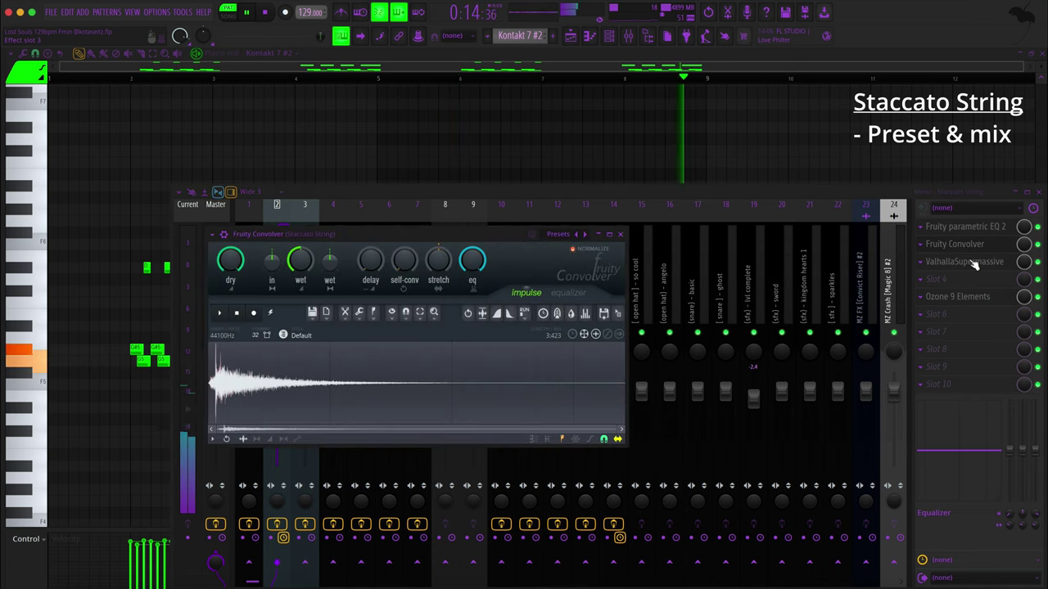
left_click(970, 263)
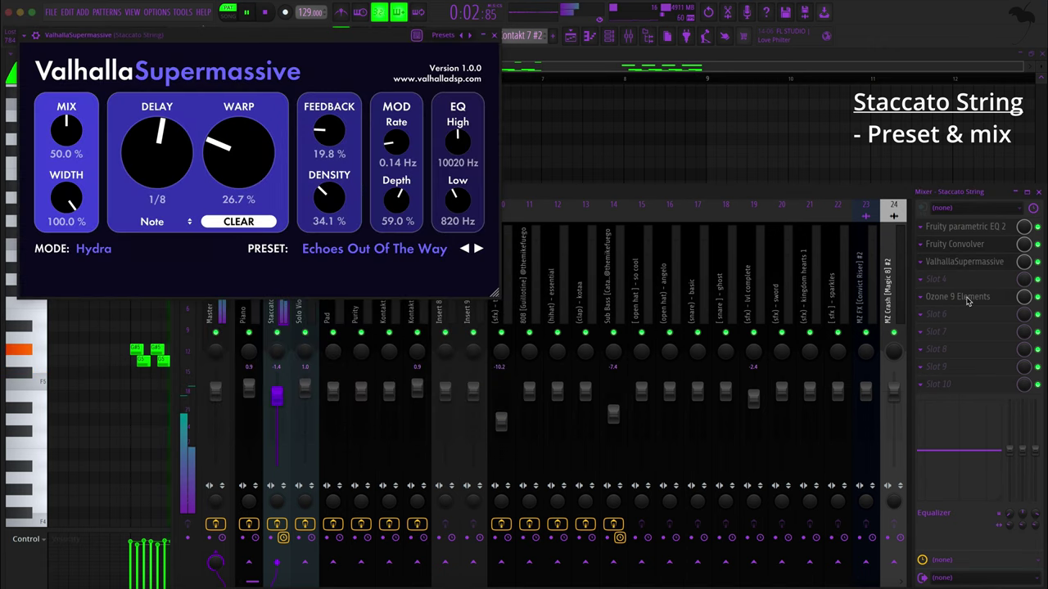
left_click(968, 299)
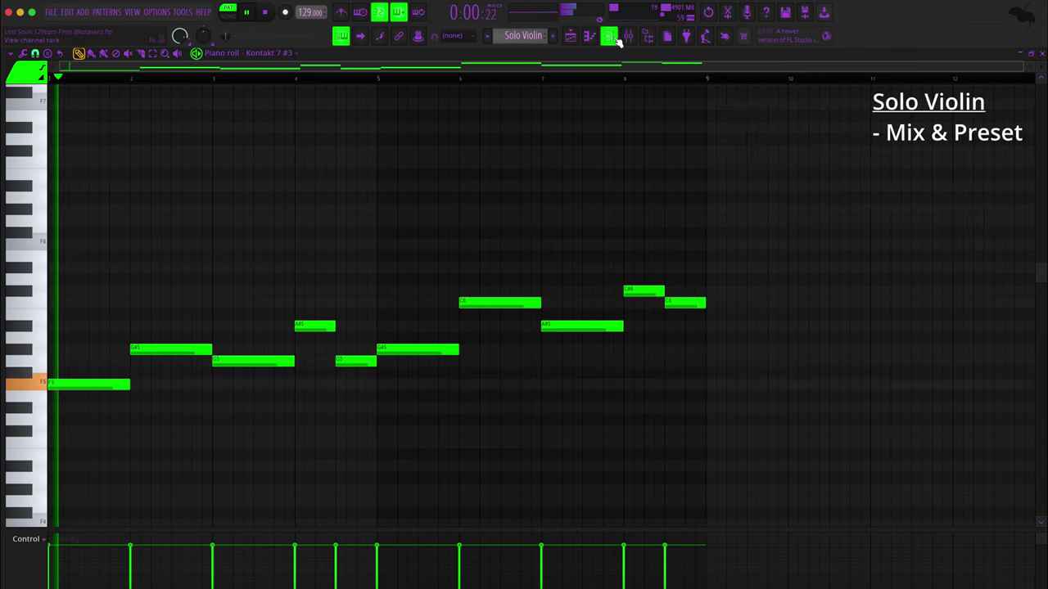
Step: View the Gypsy Romantic Violin preset on the Kontakt 7 #3 channel and the Solo Violin mixer track's Fruity parametric EQ 2
left_click(615, 37)
left_click(139, 252)
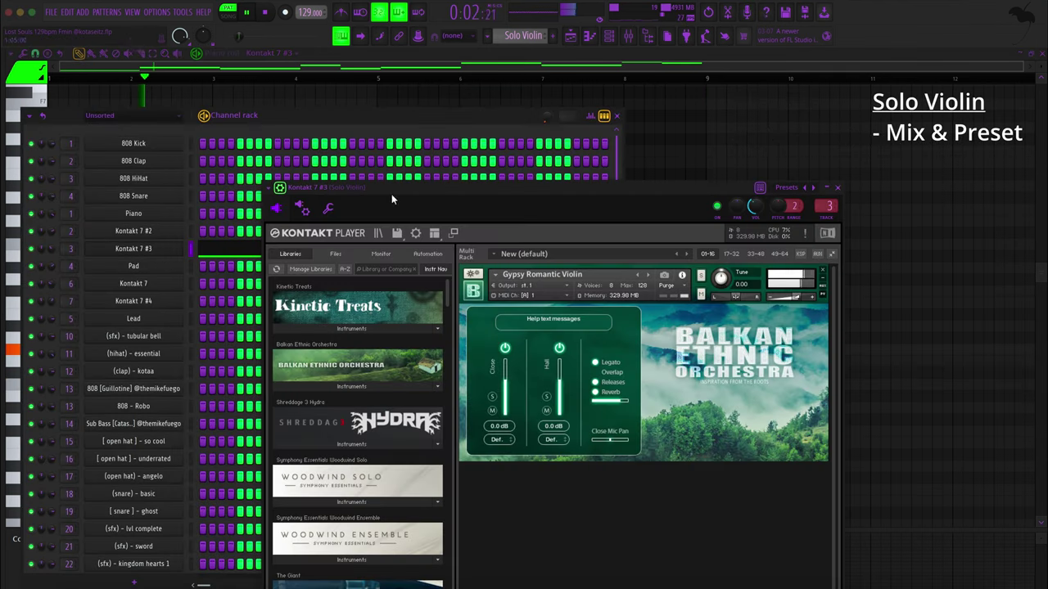
left_click_drag(392, 191, 216, 64)
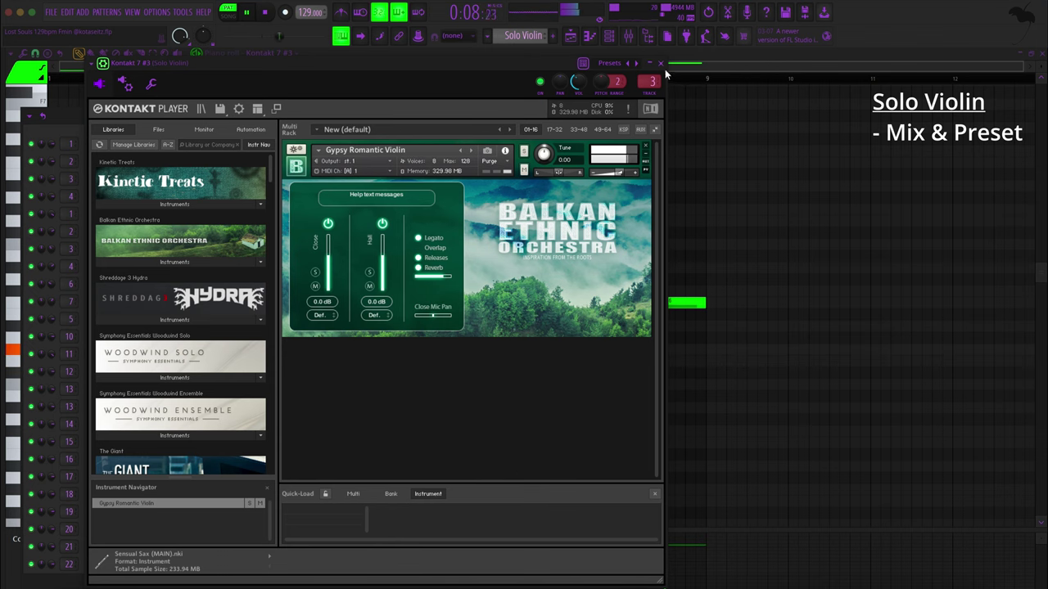
left_click(661, 63)
left_click(629, 36)
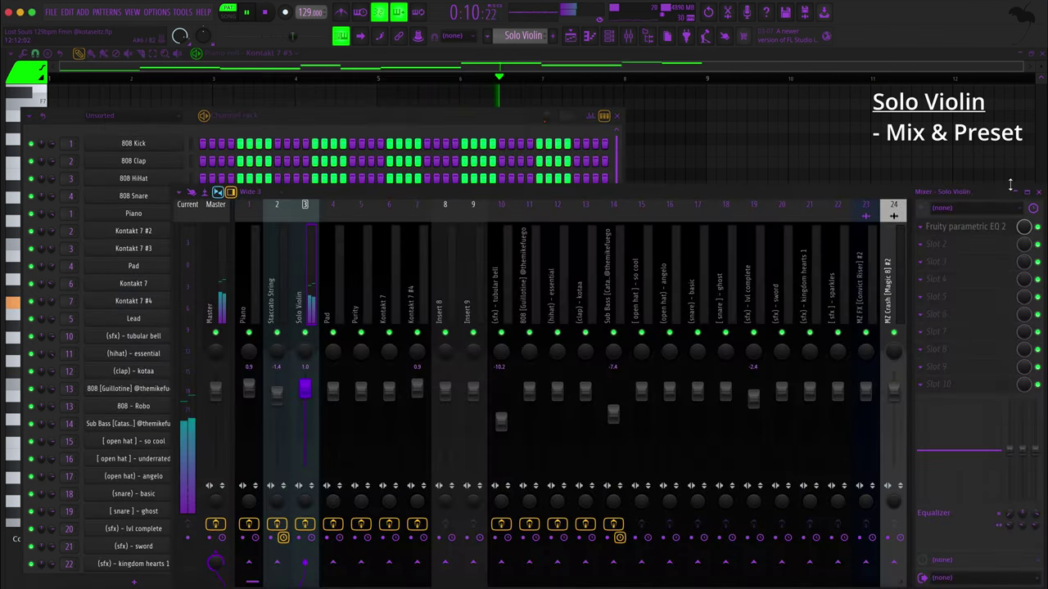
left_click(978, 227)
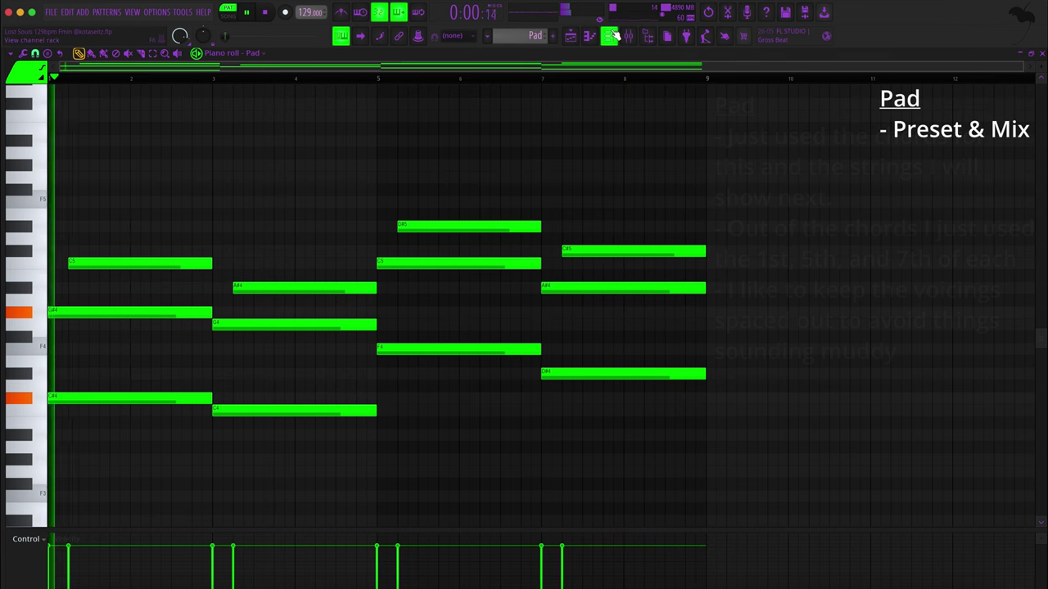
Step: Examine the Pad channel's Xpand!2 preset within the Soft Pads list and the Pad mixer track's Fruity parametric EQ 2
left_click(612, 36)
left_click(132, 270)
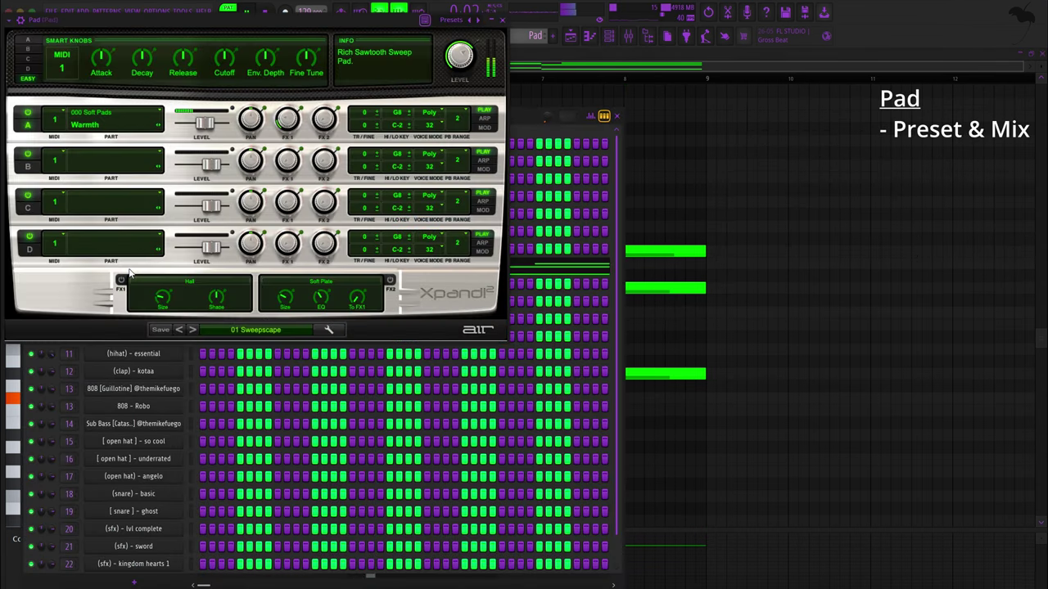
left_click(243, 330)
mouse_move(242, 343)
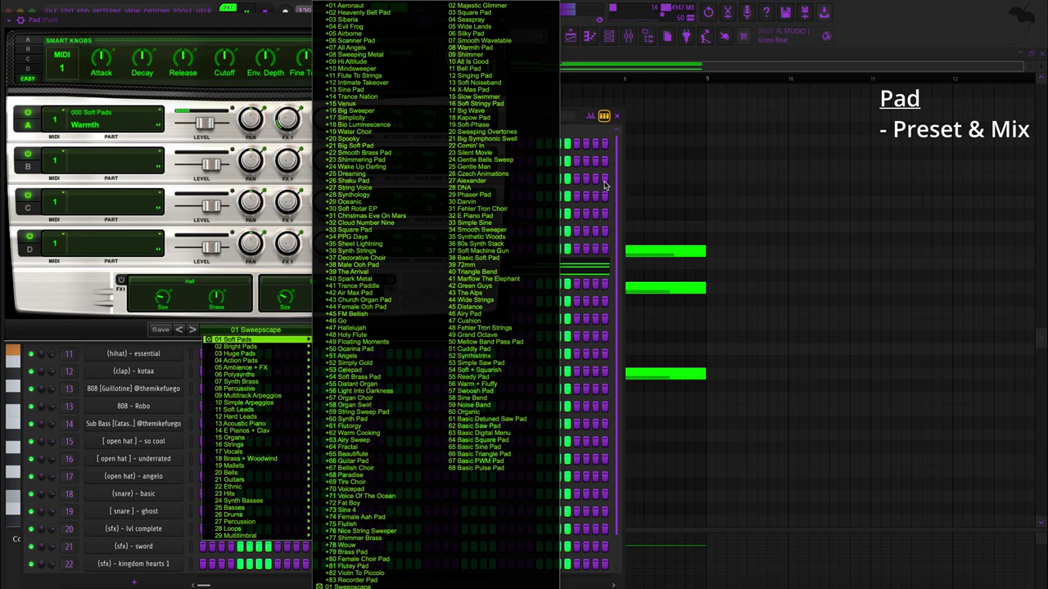
left_click(594, 132)
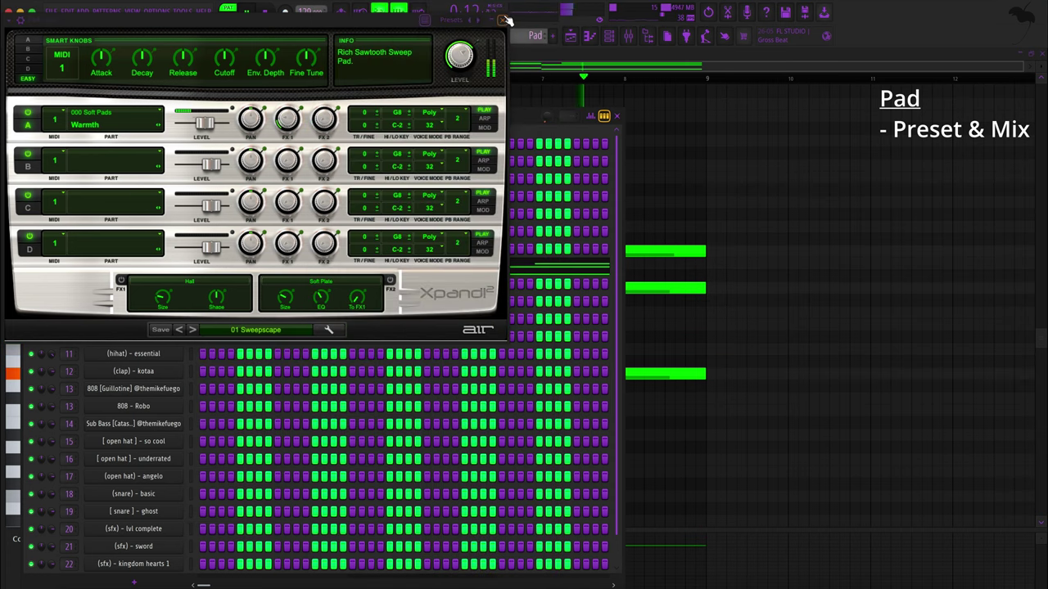
left_click(504, 18)
left_click(630, 36)
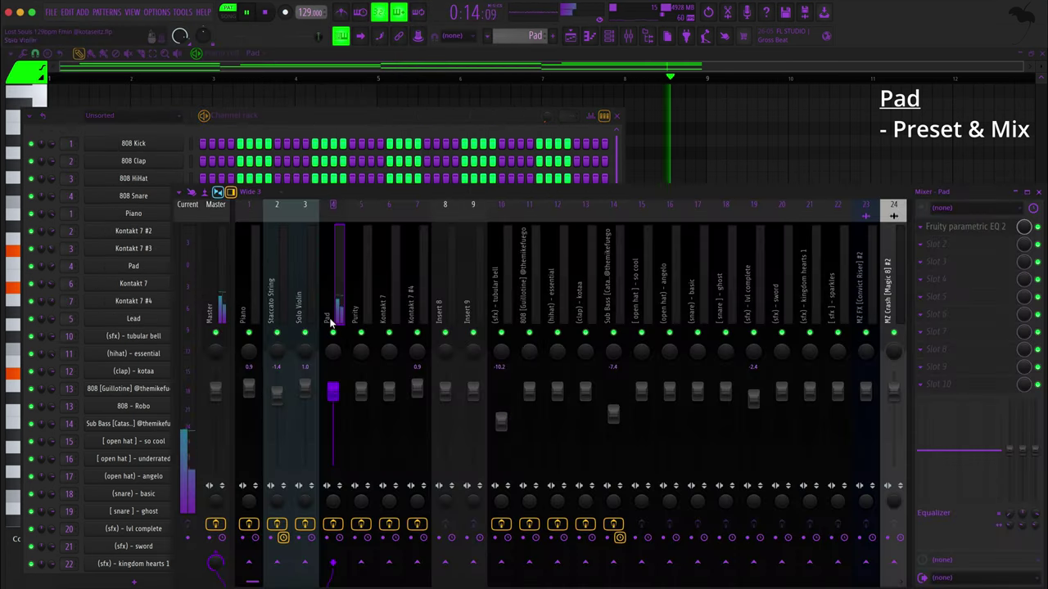
left_click(996, 233)
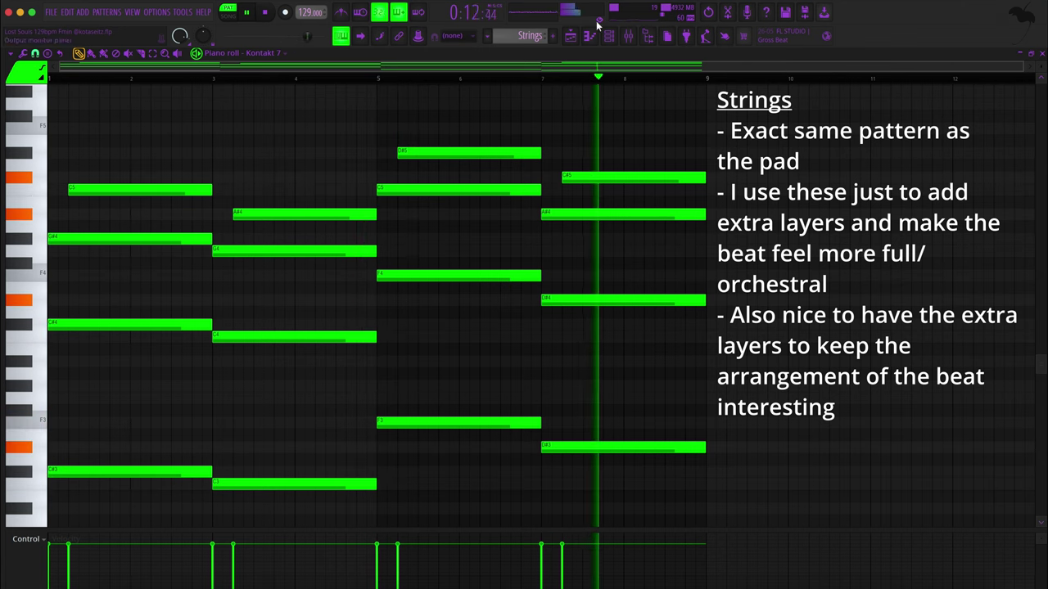
Step: View the String Ensemble preset on the Kontakt 7 channel and locate its source, the Kontakt Factory Library, among the libraries
key("F6")
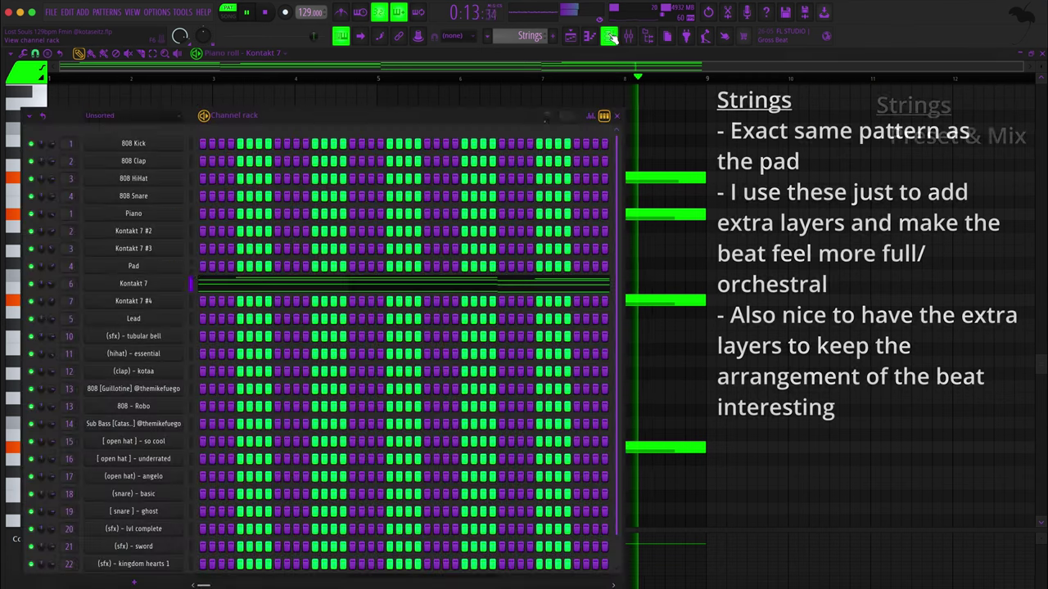
left_click(150, 281)
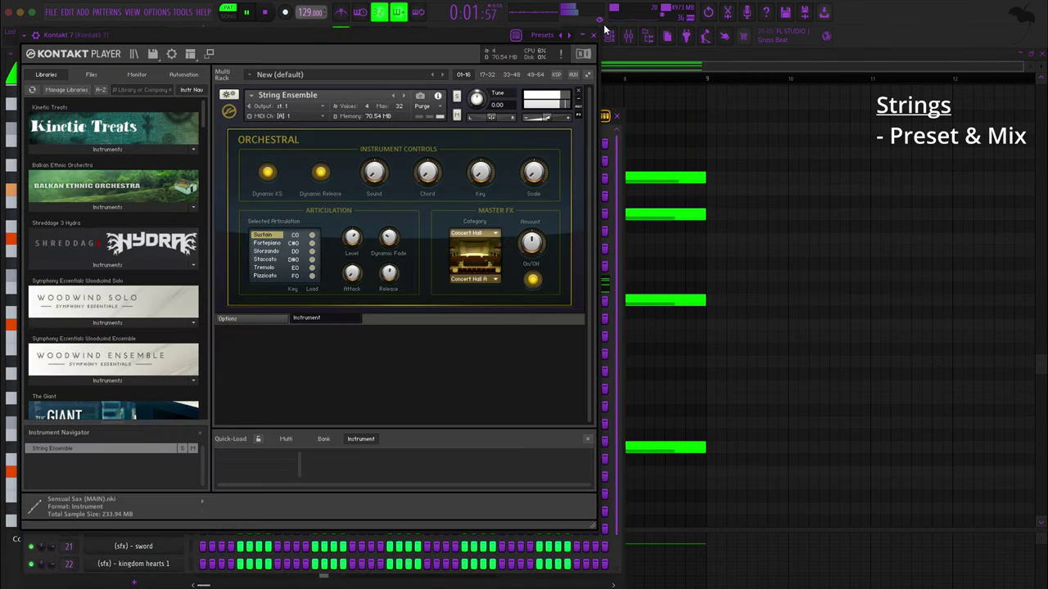
scroll(68, 267, "down", 20)
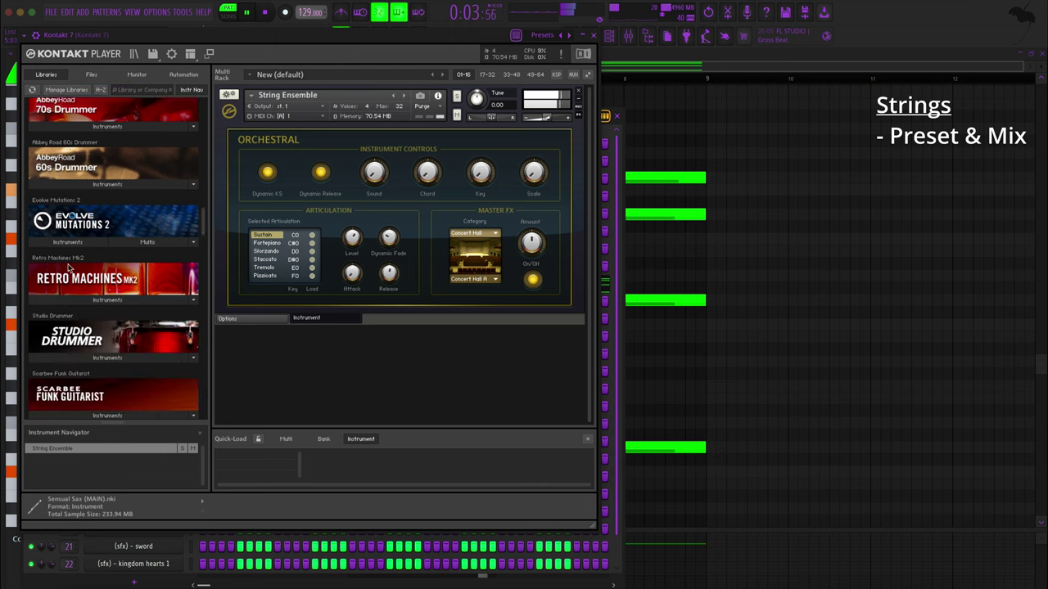
scroll(68, 267, "down", 20)
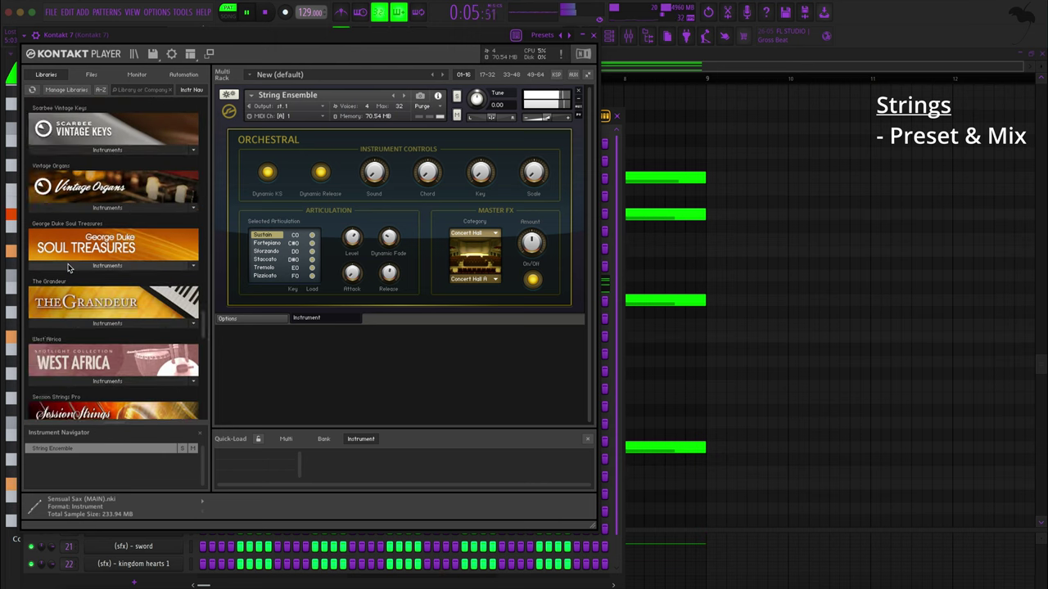
scroll(68, 266, "down", 5)
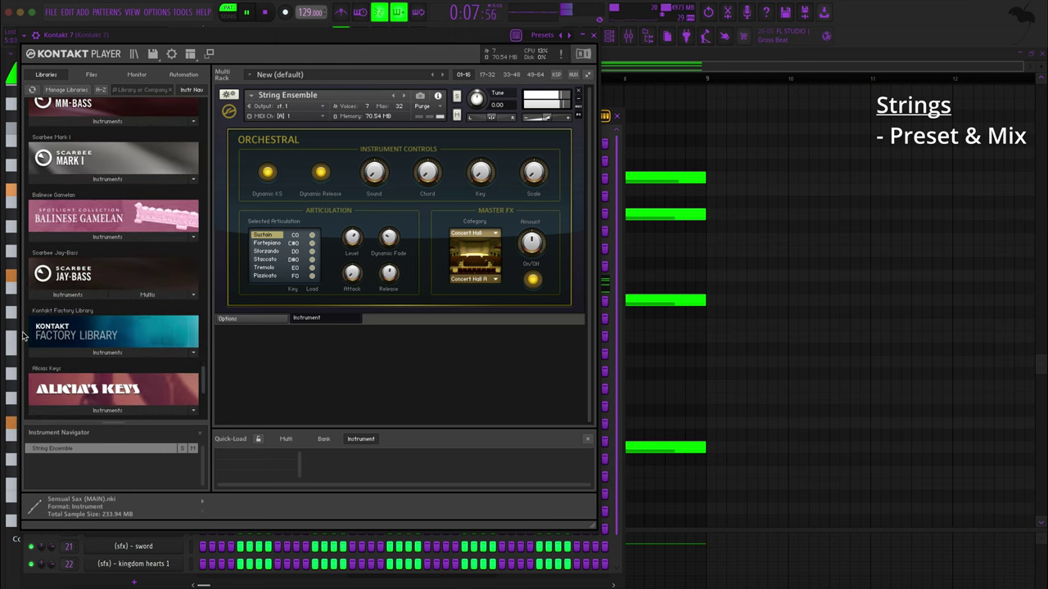
left_click(115, 351)
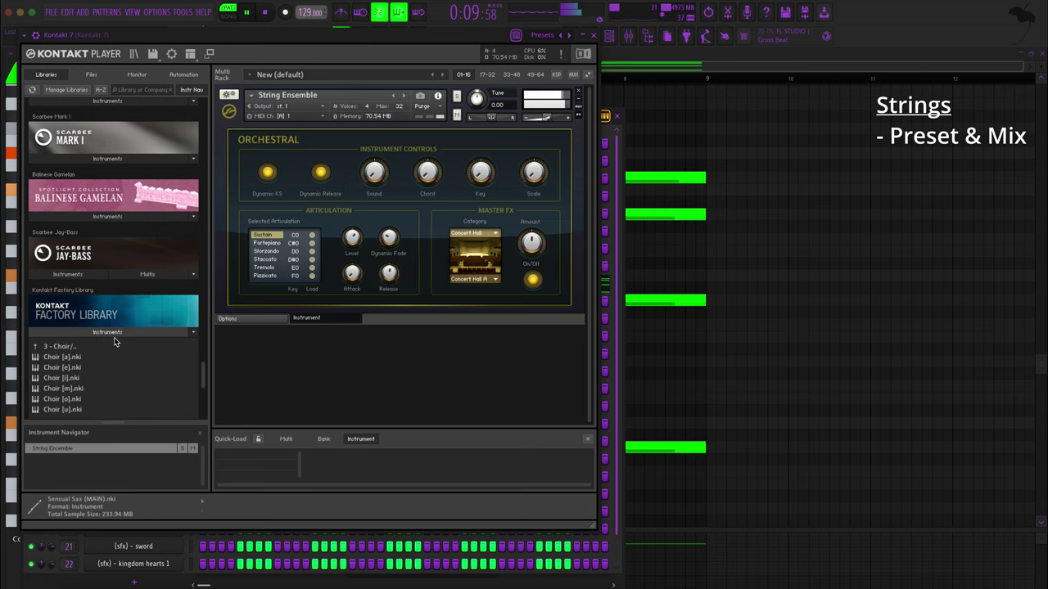
left_click(114, 335)
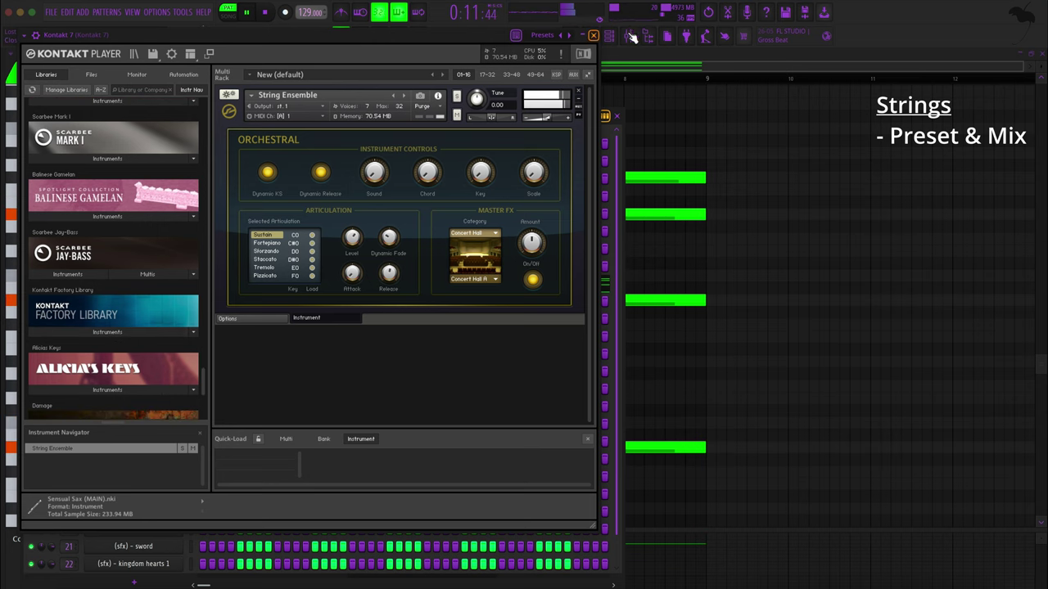
Step: Inspect the strings' Fruity parametric EQ 2 on the Kontakt 7 mixer track
left_click(631, 37)
left_click(973, 227)
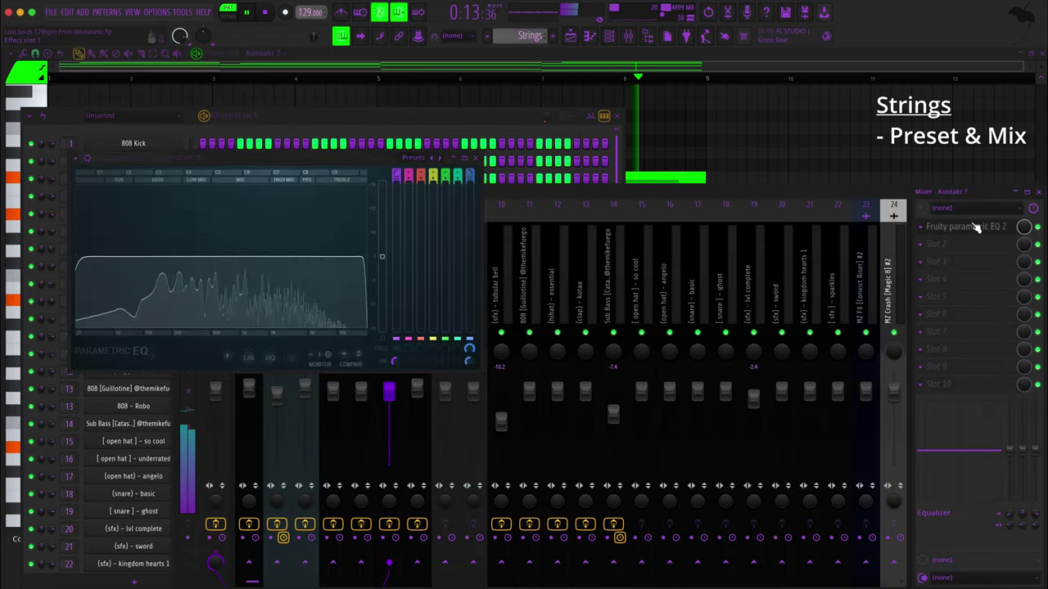
Step: Sweep the strings EQ's low-cut band upward and back to its lowest frequency, and review the matching automation clips in the playlist
left_click_drag(90, 262, 142, 256)
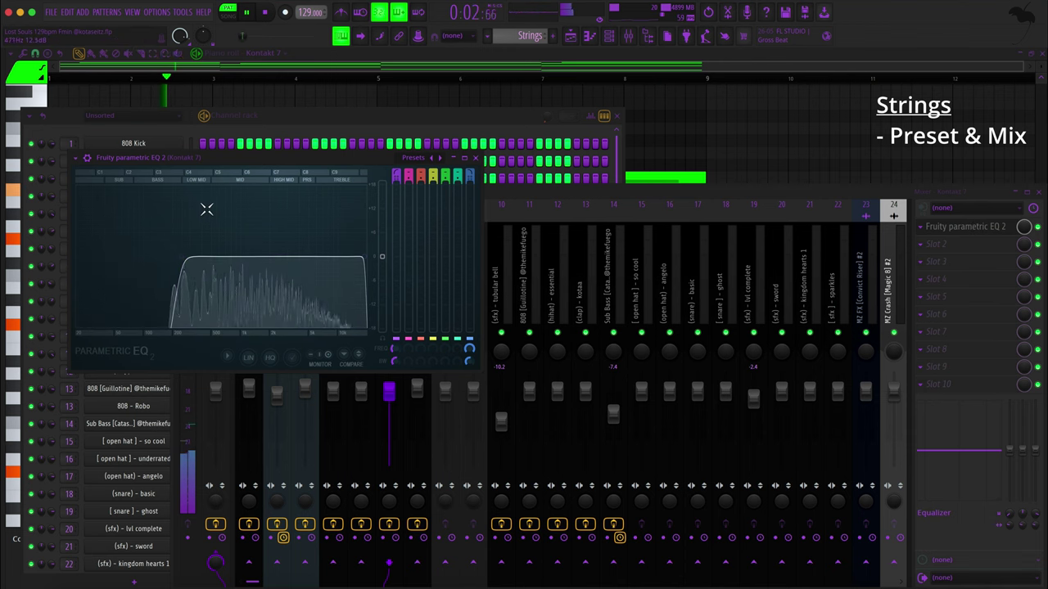
left_click_drag(181, 257, 85, 258)
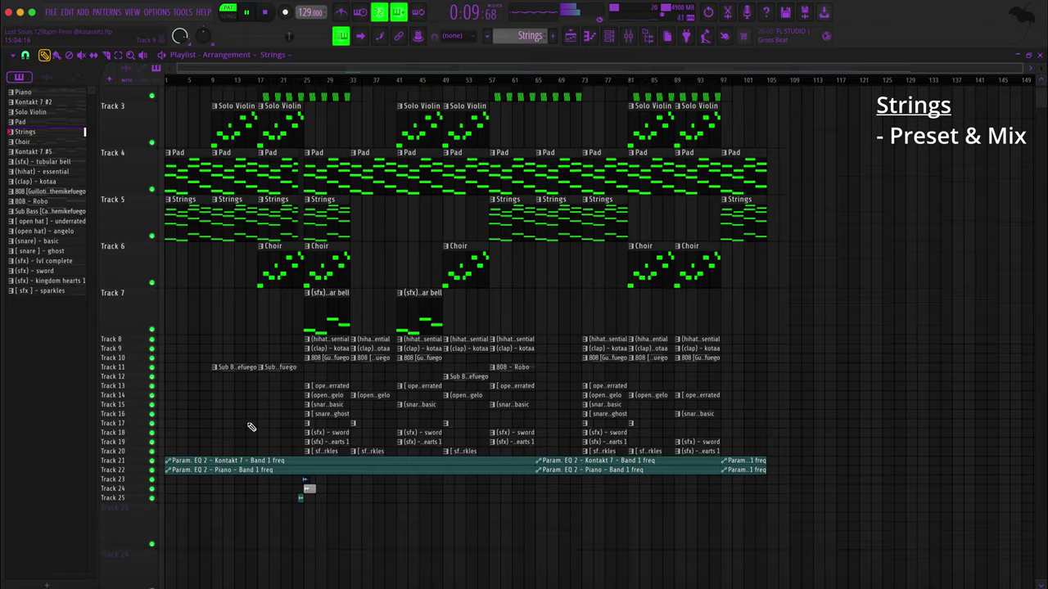
scroll(264, 379, "down", 3)
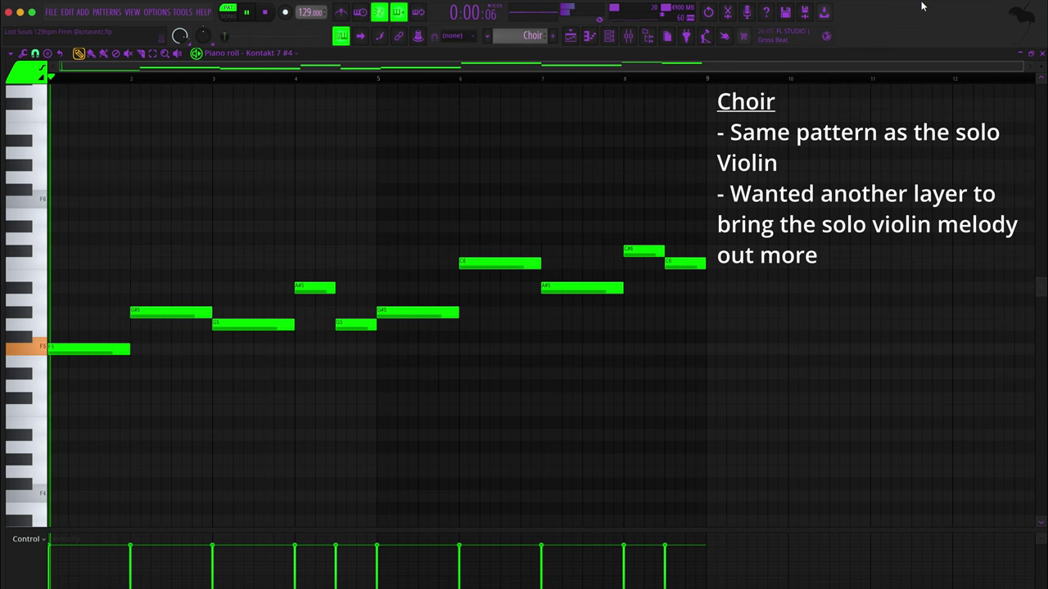
Step: View the Choir preset on the Kontakt 7 #4 channel and look through the Kontakt library list
left_click(610, 37)
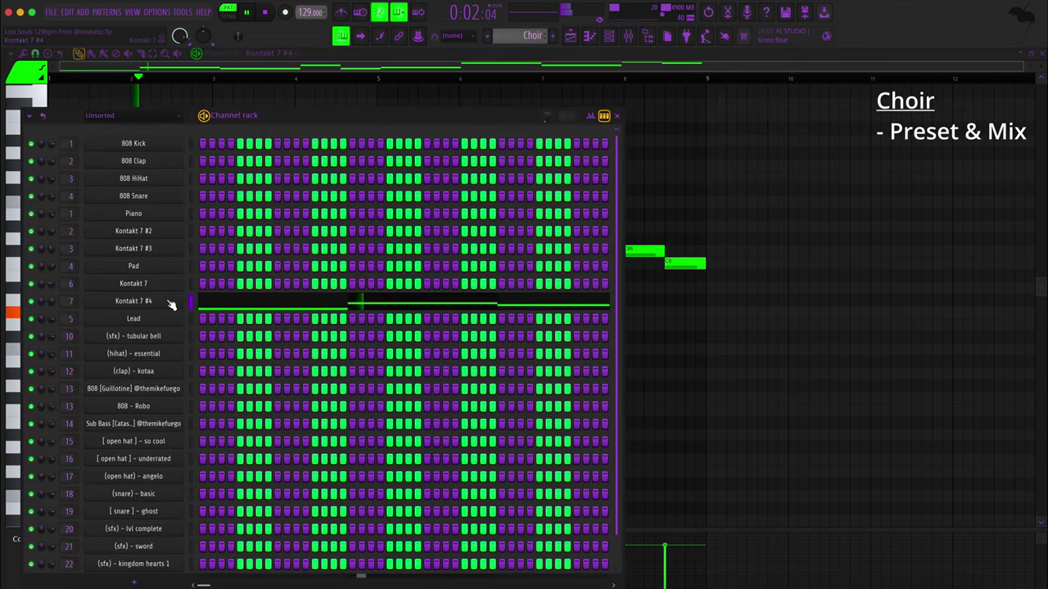
left_click(170, 304)
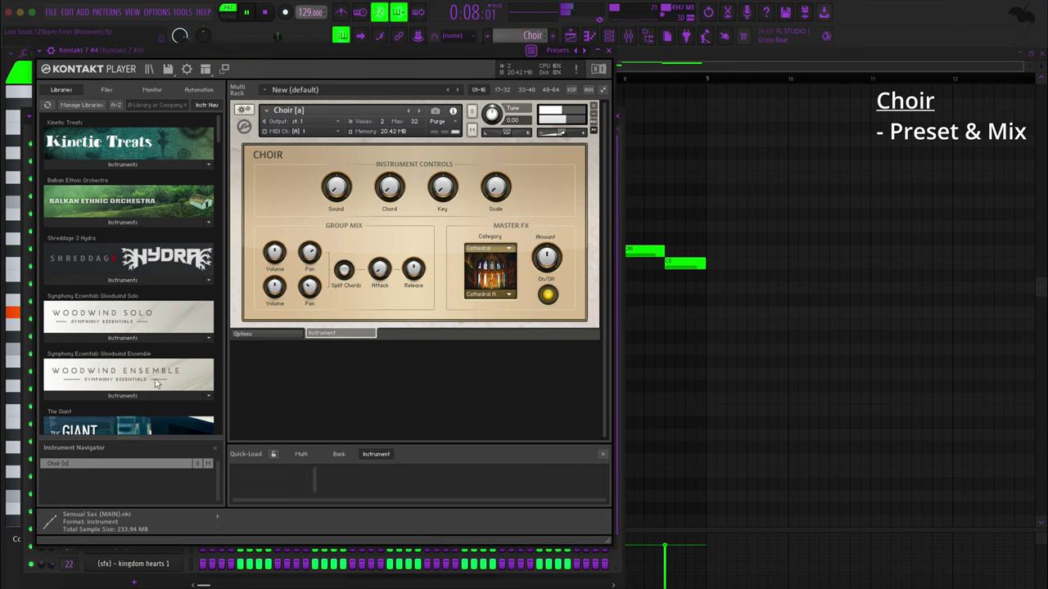
scroll(155, 381, "down", 20)
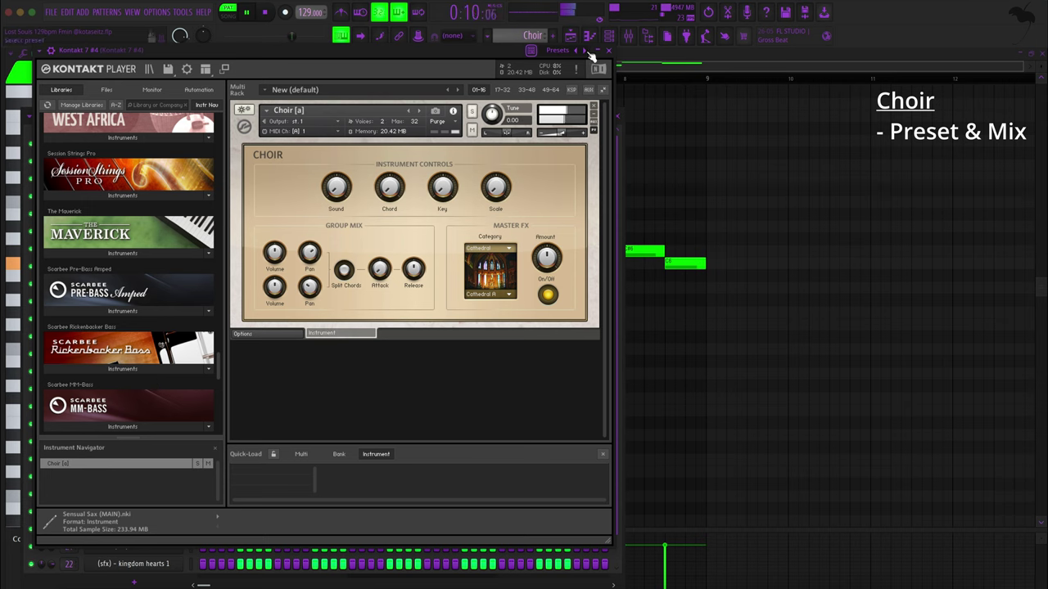
left_click(609, 51)
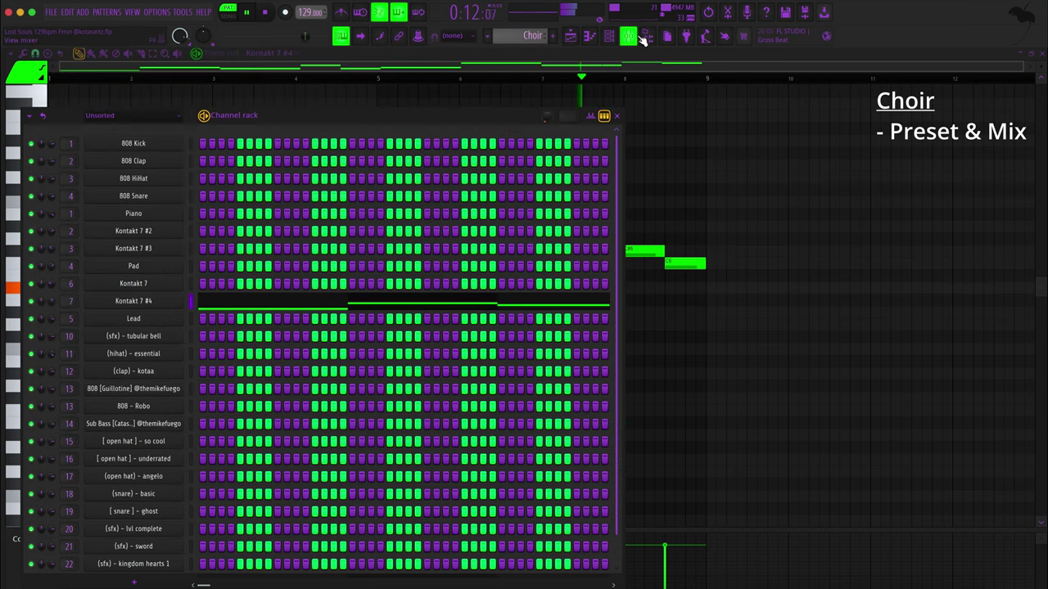
Step: Inspect the choir's Fruity parametric EQ 2 and ValhallaVintageVerb settings on the Kontakt 7 #4 mixer track
left_click(630, 37)
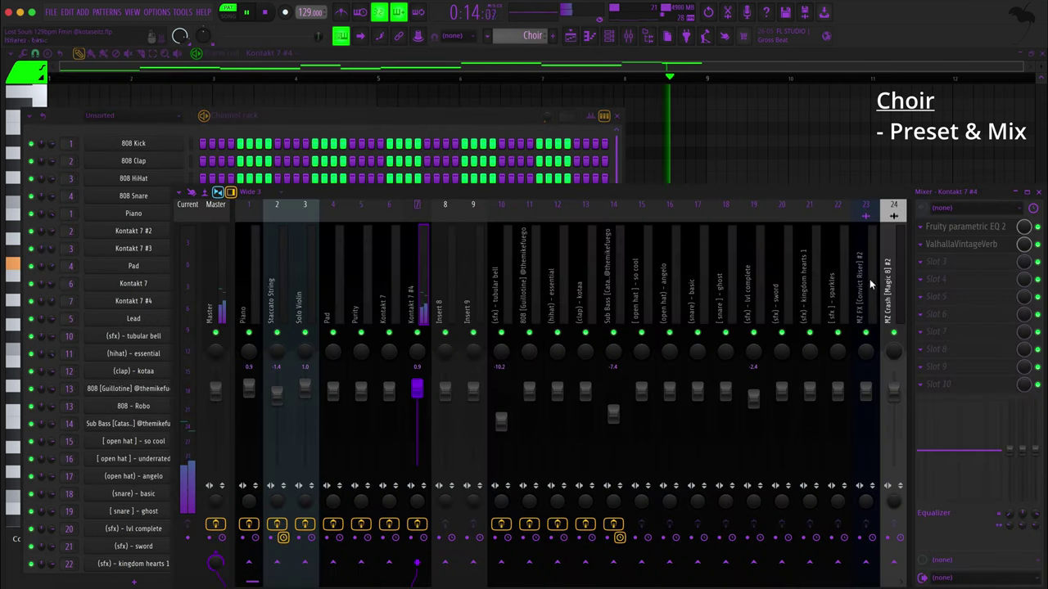
left_click(964, 230)
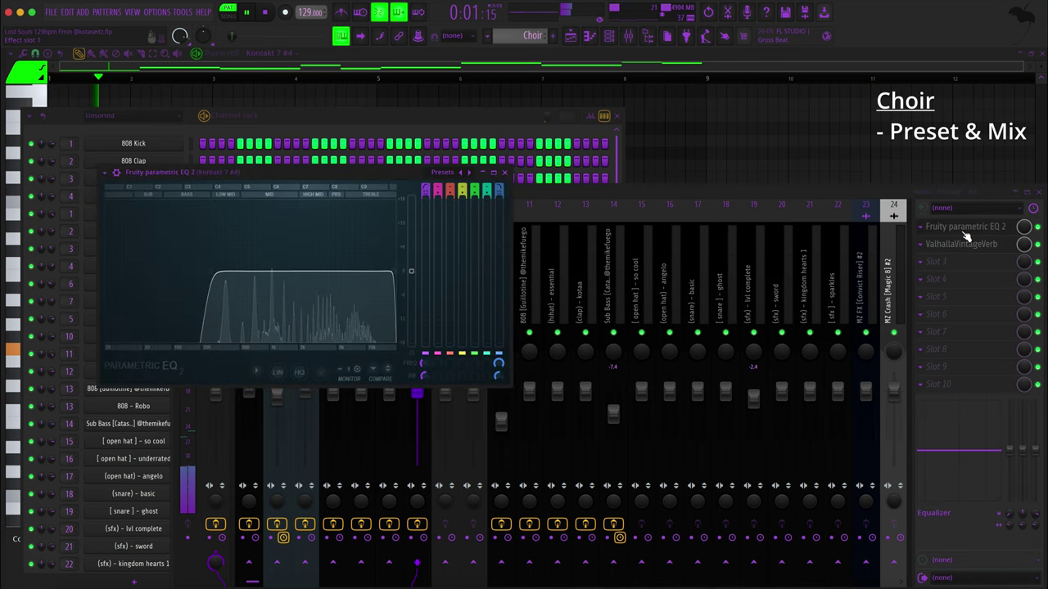
left_click(964, 249)
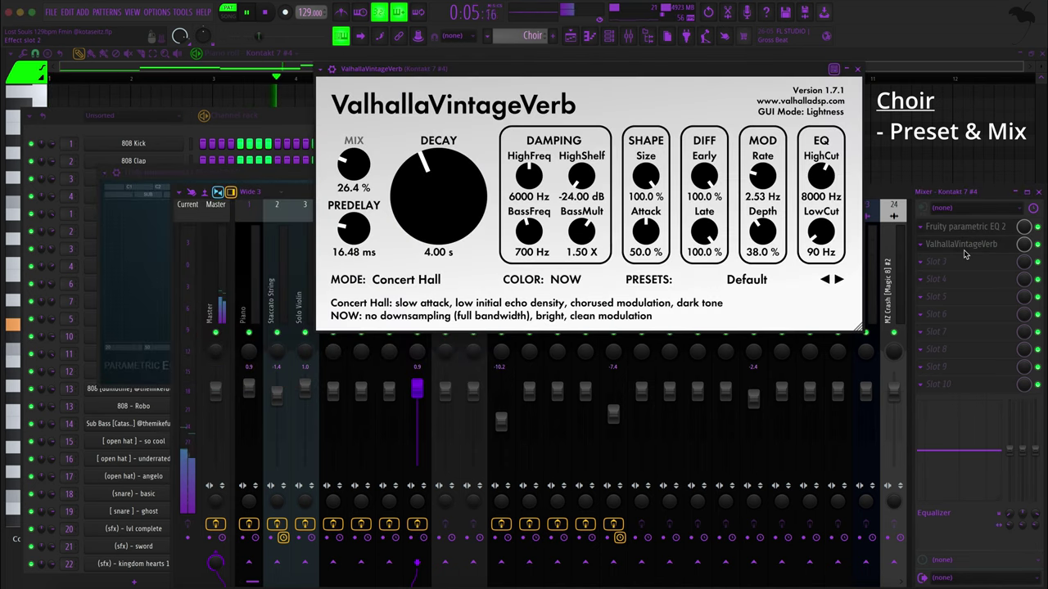
left_click(856, 69)
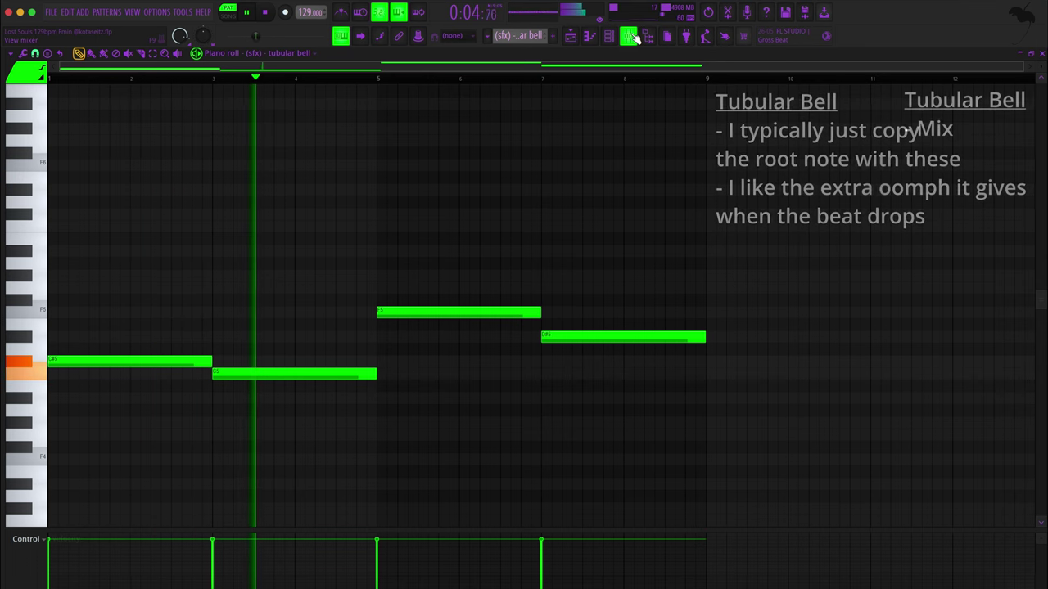
Step: Inspect the tubular bell mixer track's Fruity parametric EQ 2, Fruity delay 2 and ValhallaVintageVerb
left_click(630, 37)
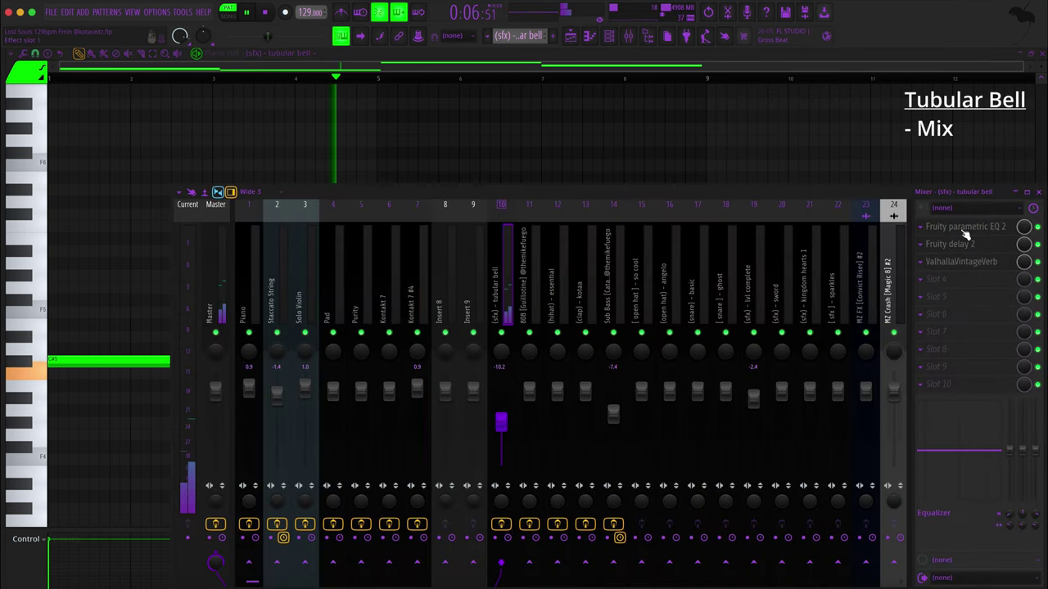
left_click(965, 229)
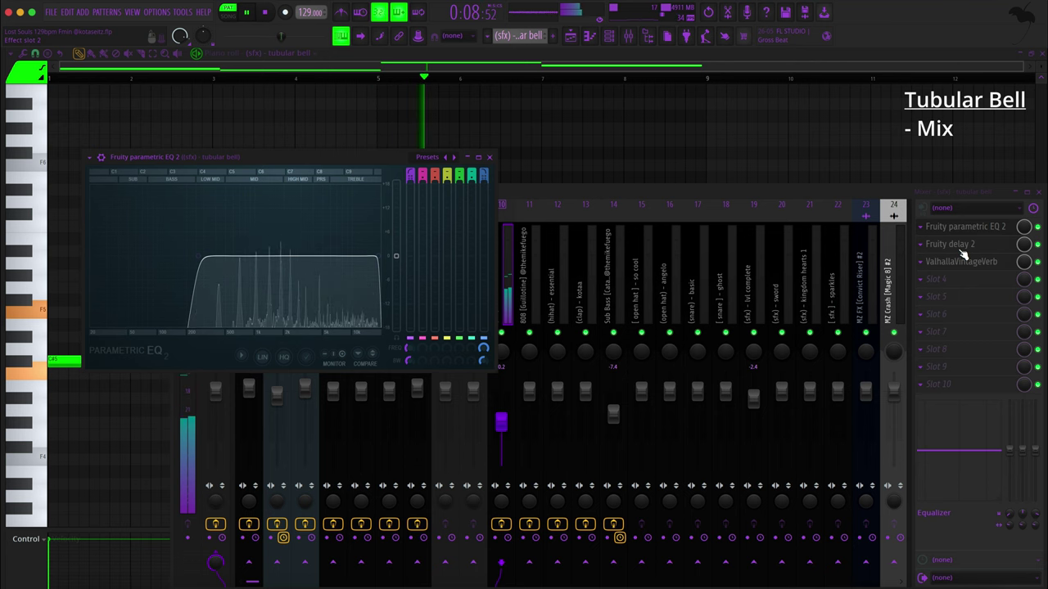
left_click(962, 250)
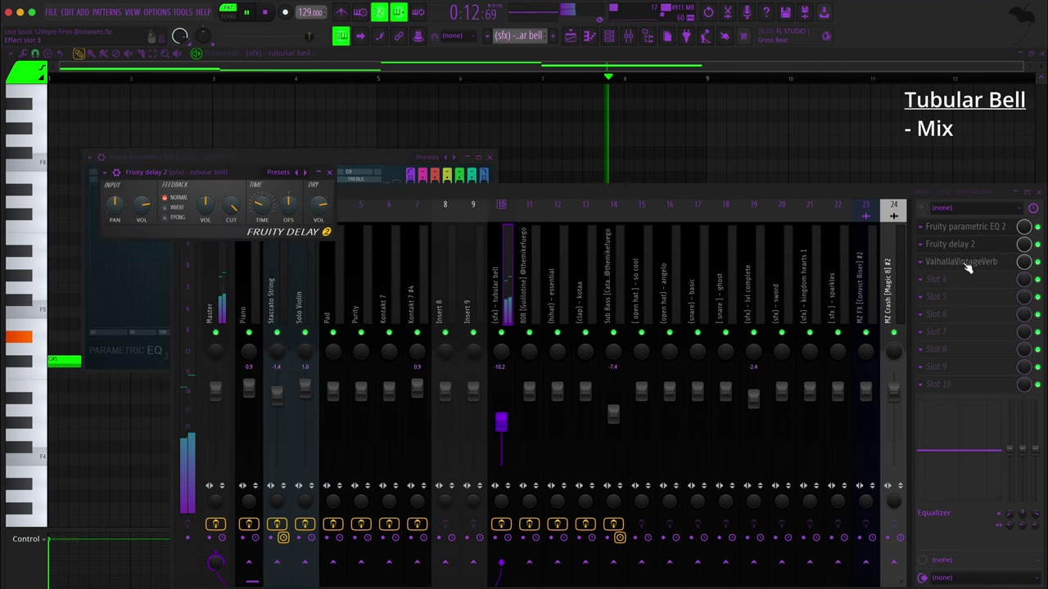
left_click(963, 264)
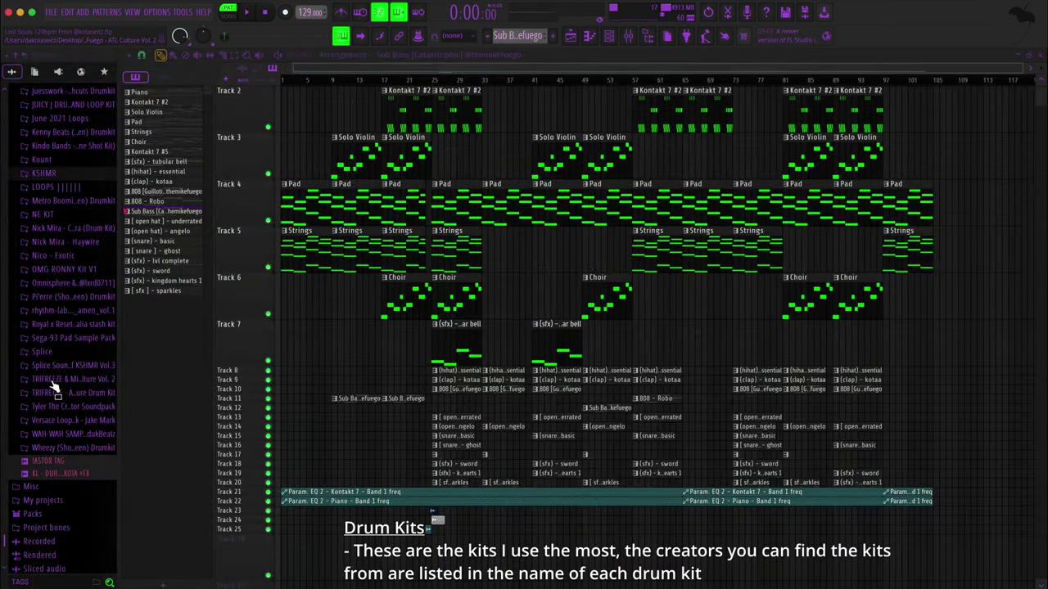
Step: Expand the TRIFREEZE & Mike Fuego ATL Culture Vol. 2 kit in a widened browser and show its Bass samples
left_click(53, 380)
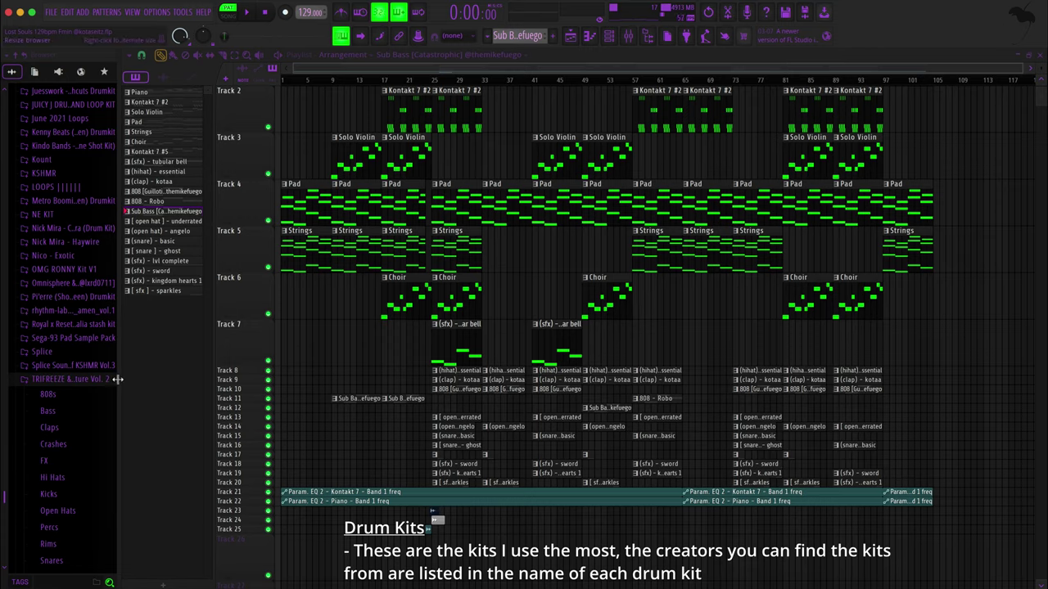
left_click_drag(117, 379, 171, 374)
scroll(158, 385, "down", 5)
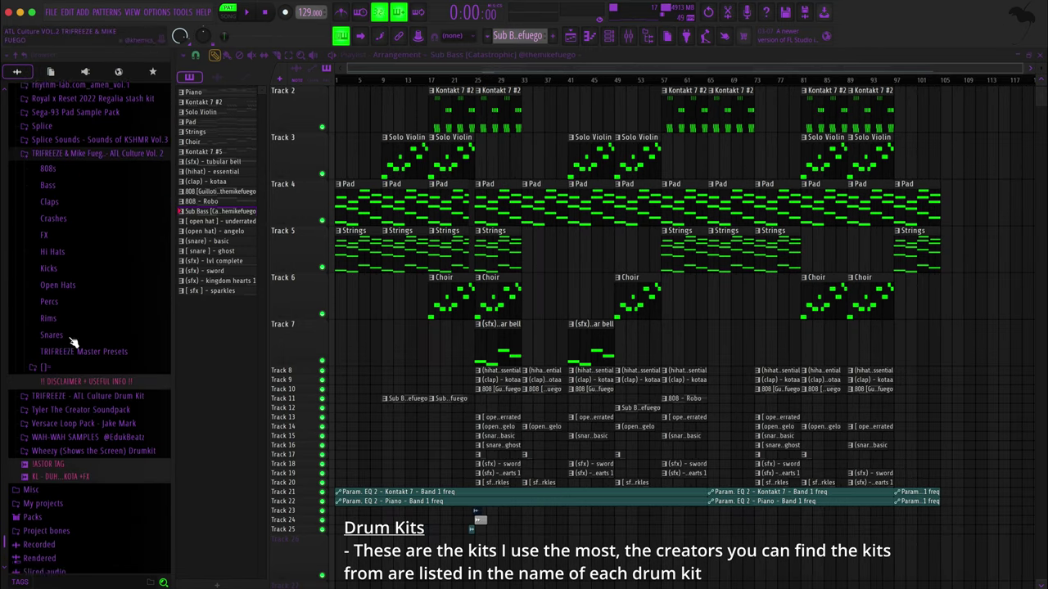
scroll(69, 246, "up", 3)
left_click(49, 260)
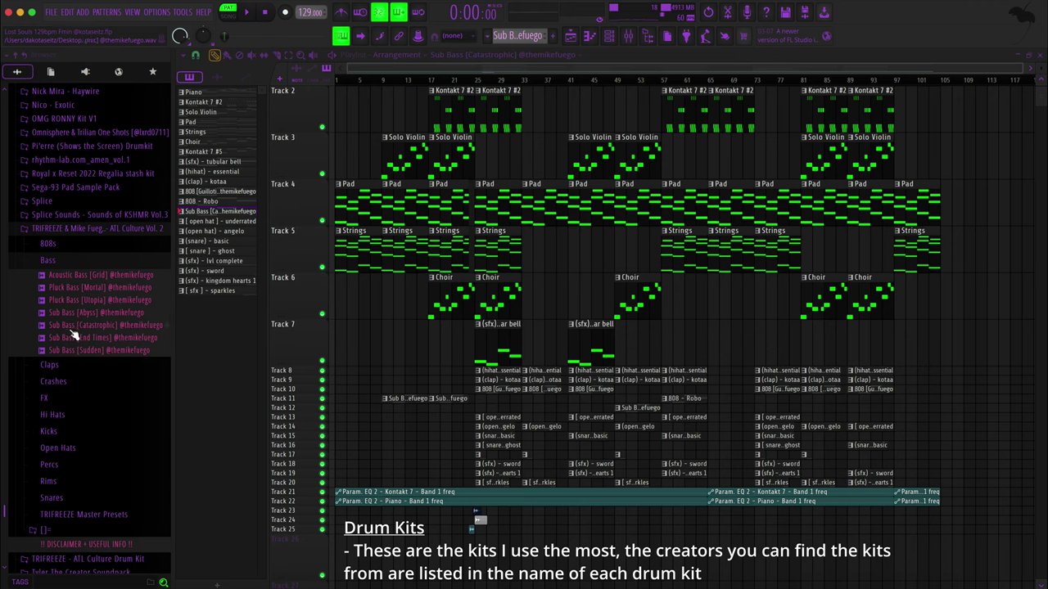
Step: Preview the 808 [Guillotine] sample from the ATL Culture Vol. 2 kit's 808s folder, and collapse the kit
left_click(94, 262)
left_click(86, 246)
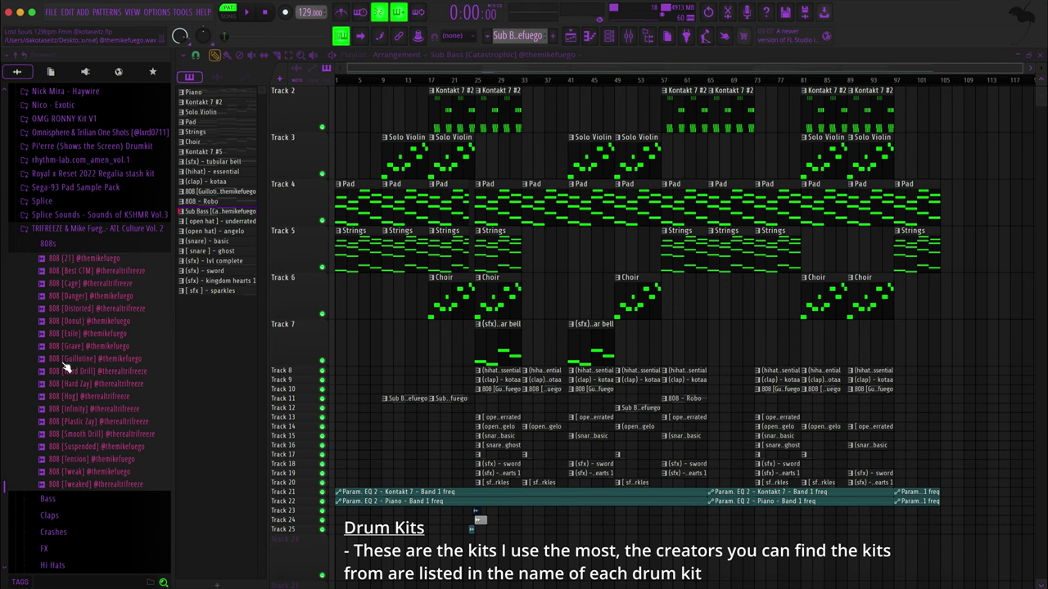
left_click(166, 359)
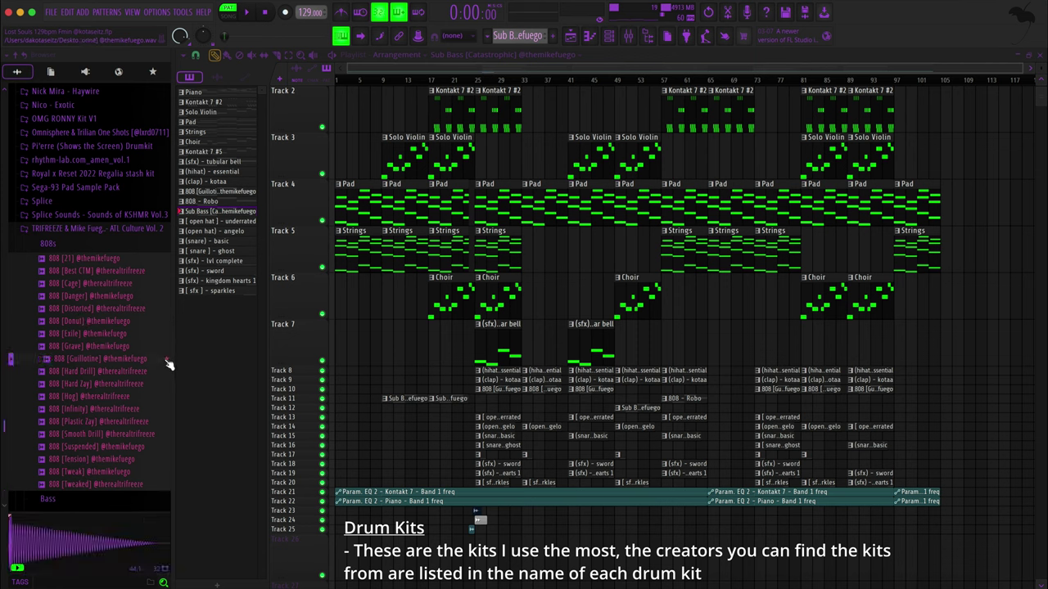
left_click(48, 245)
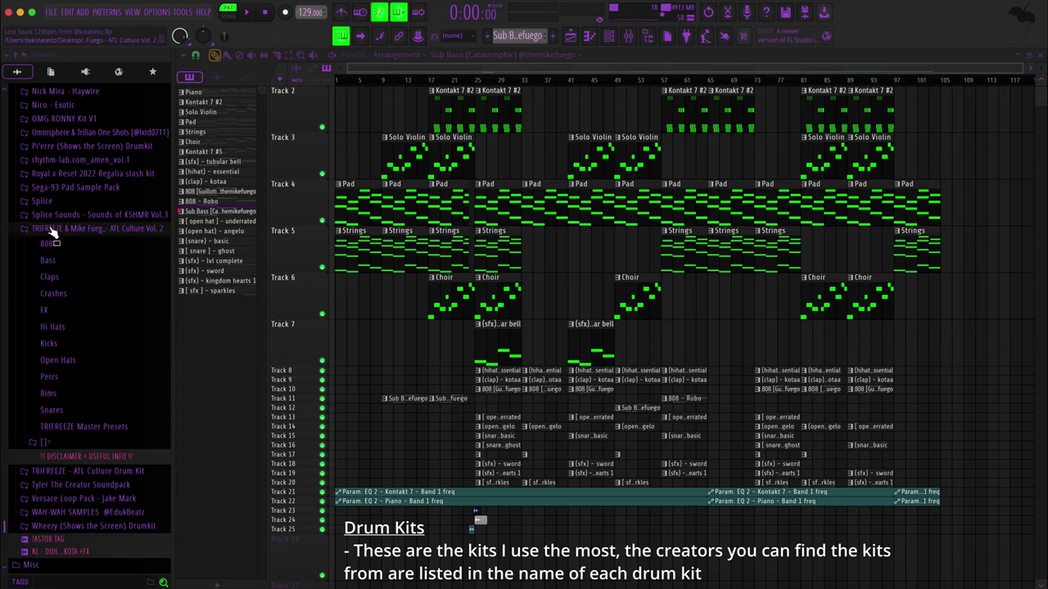
left_click(51, 231)
Step: Find and expand the Royal x Reset 2022 Regalia stash kit among the drum kits, and widen the browser further
scroll(61, 246, "up", 5)
scroll(69, 251, "up", 3)
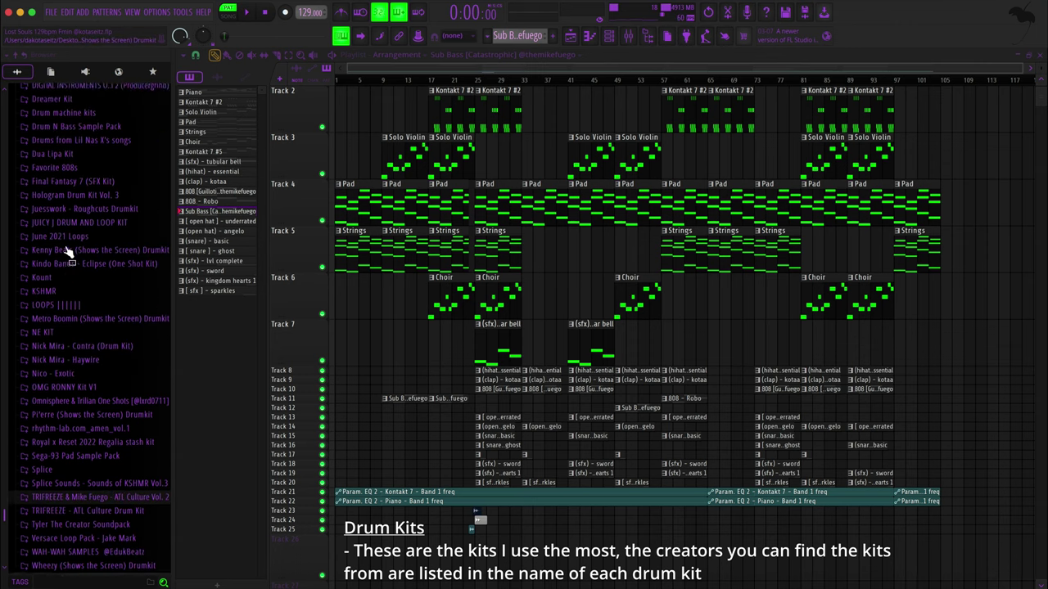
scroll(54, 417, "down", 3)
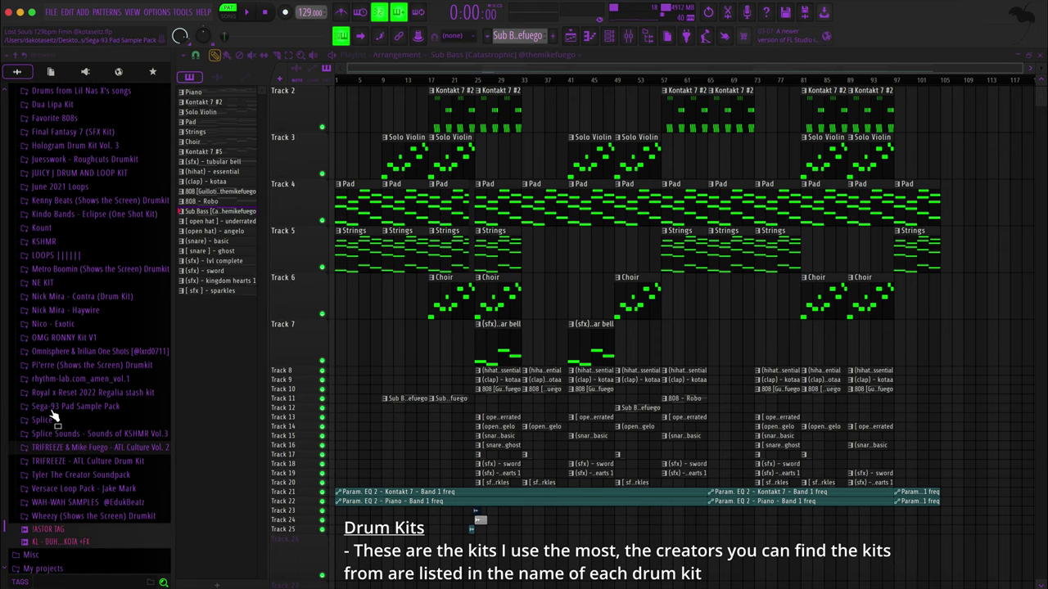
left_click(52, 396)
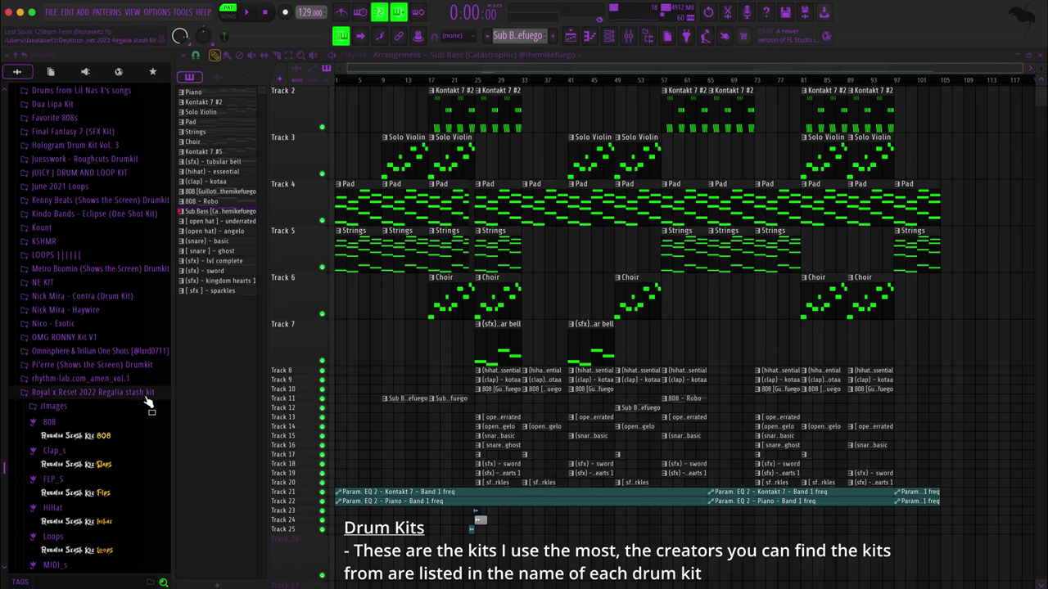
left_click_drag(173, 395, 227, 328)
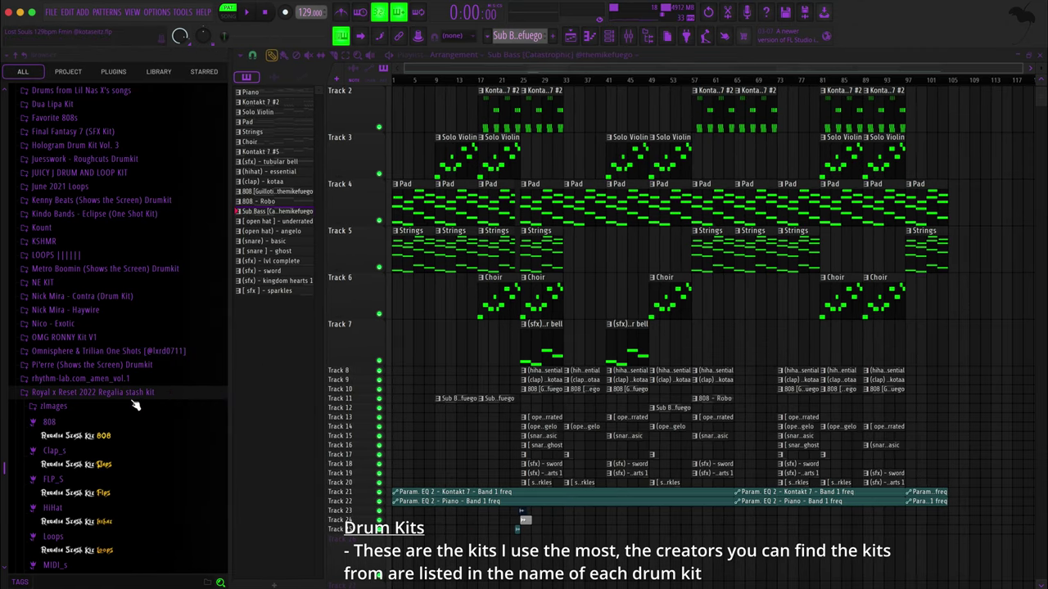
Step: Show the contents of the Regalia stash kit's Sound Presets and Mix Presets folders
scroll(101, 409, "down", 15)
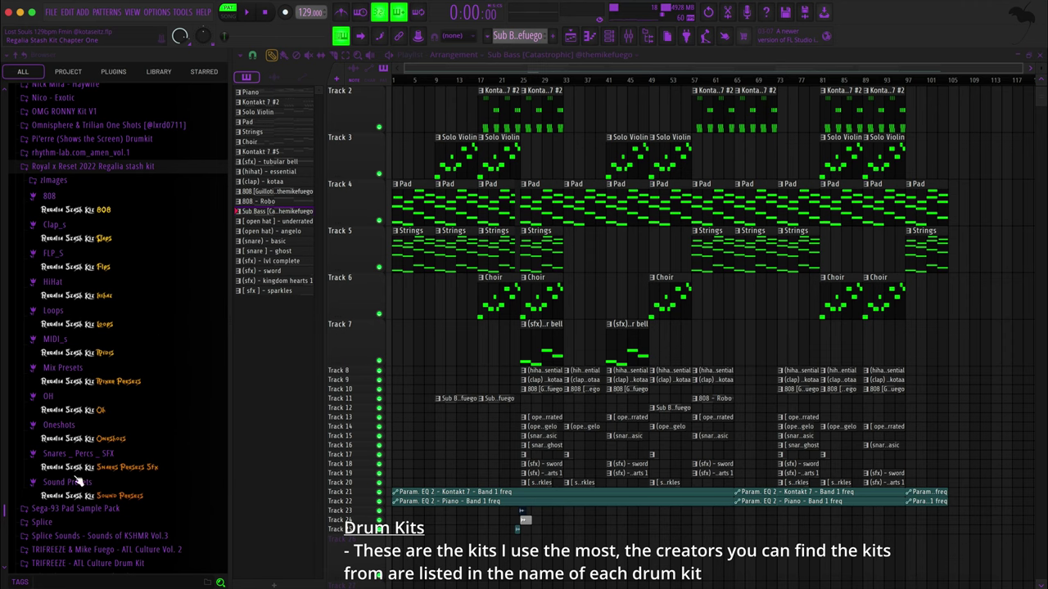
left_click(79, 494)
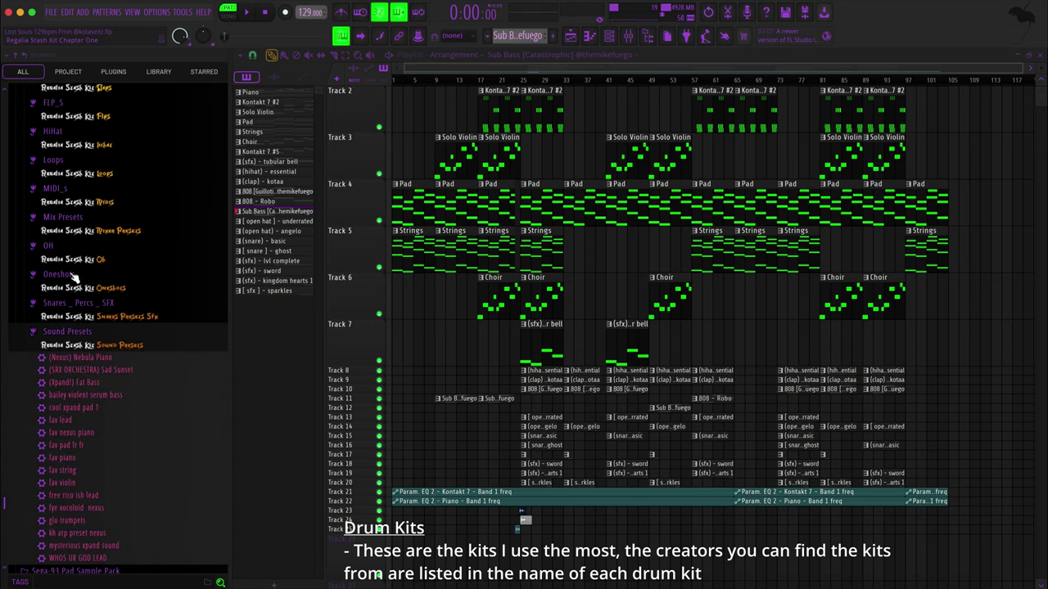
left_click(74, 231)
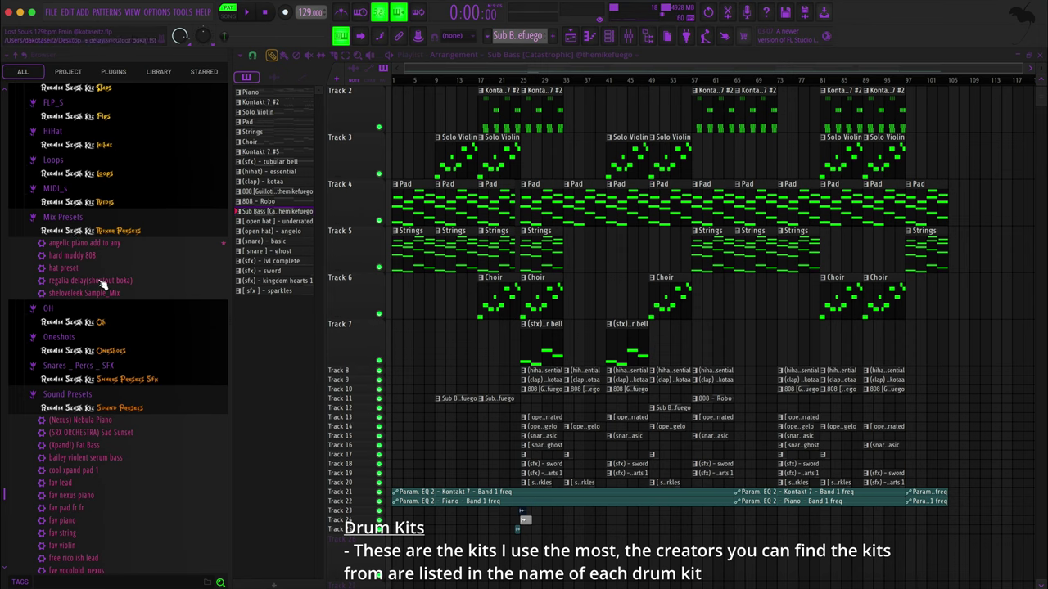
Step: Look over the Regalia stash kit's Clap_s samples and its expanded preset folders, and collapse the kit
scroll(94, 278, "up", 5)
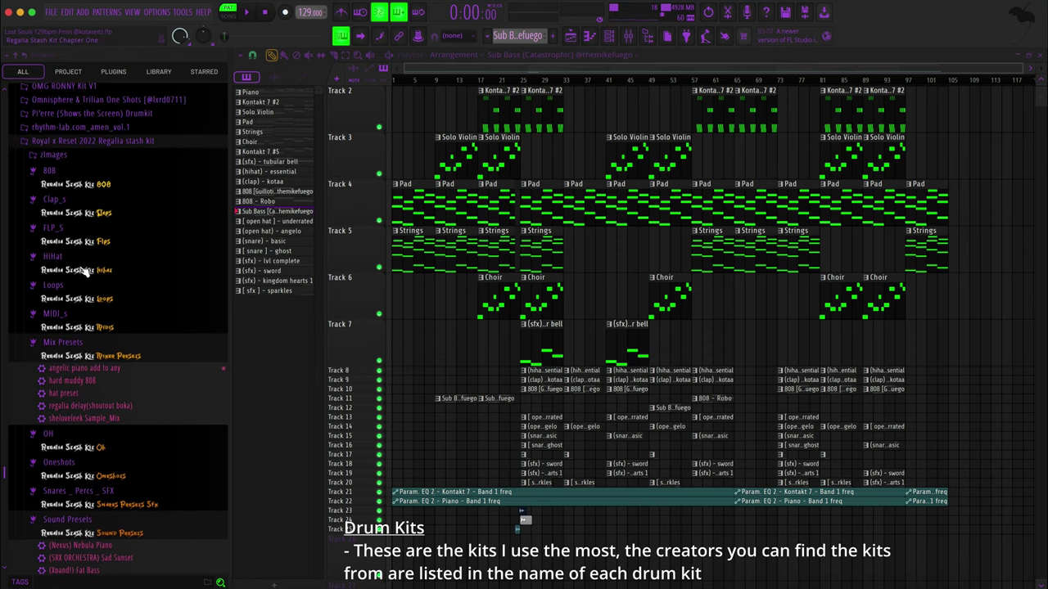
left_click(101, 211)
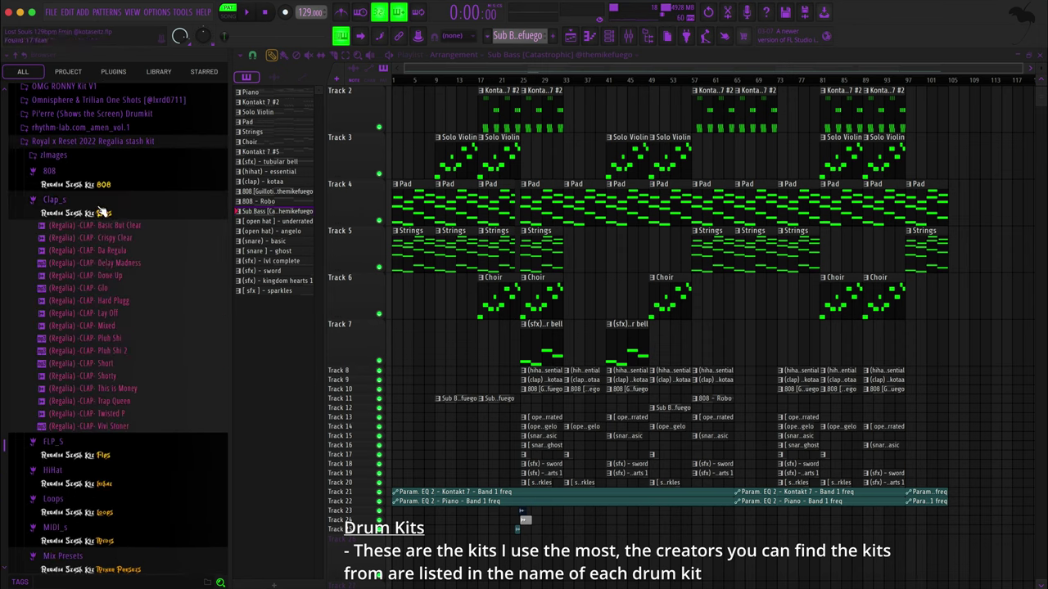
scroll(162, 330, "down", 3)
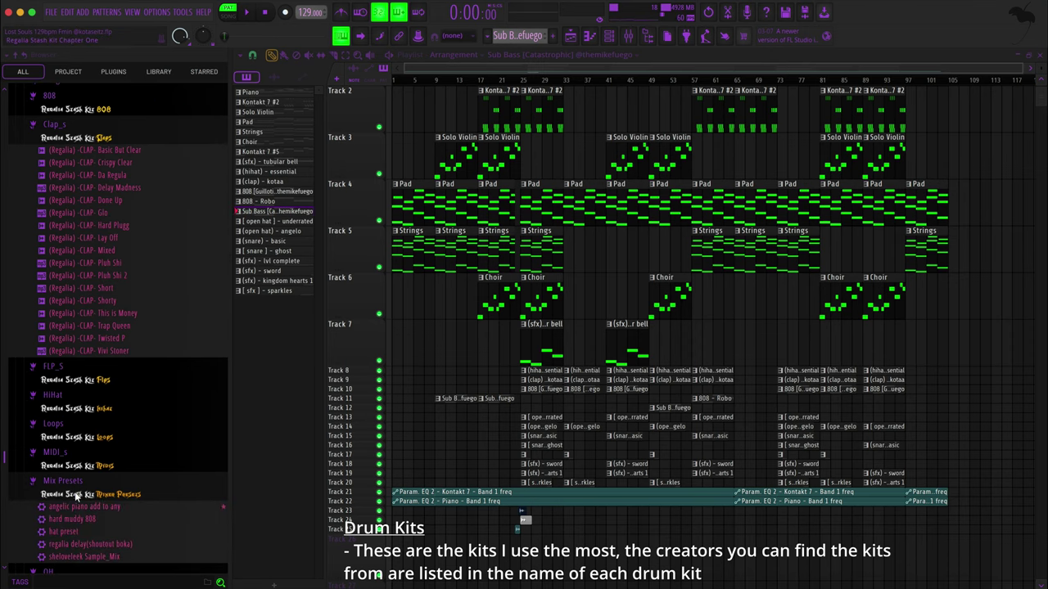
scroll(108, 360, "down", 5)
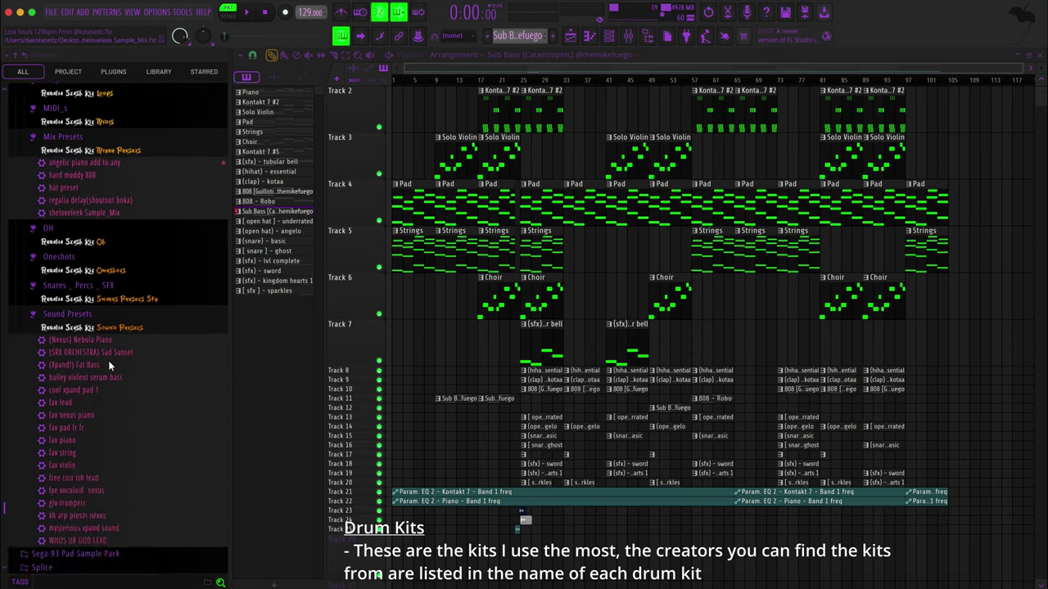
scroll(108, 360, "up", 9)
left_click(69, 166)
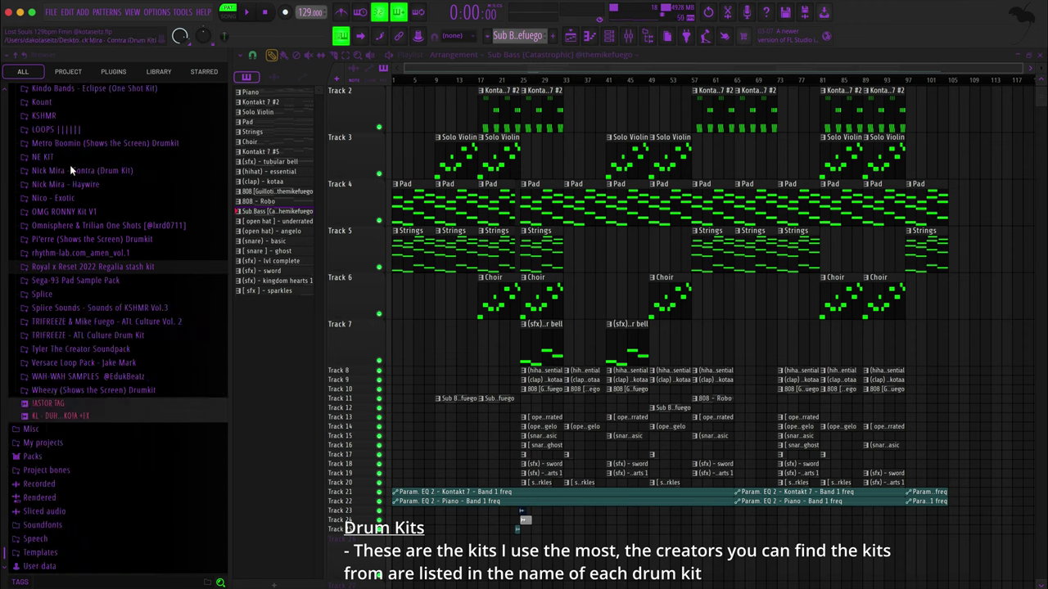
Step: Find the expanded CashmoneyAP (Shows the Screen) Drumkit in the Kits folder and collapse it
scroll(69, 164, "up", 3)
scroll(70, 165, "up", 20)
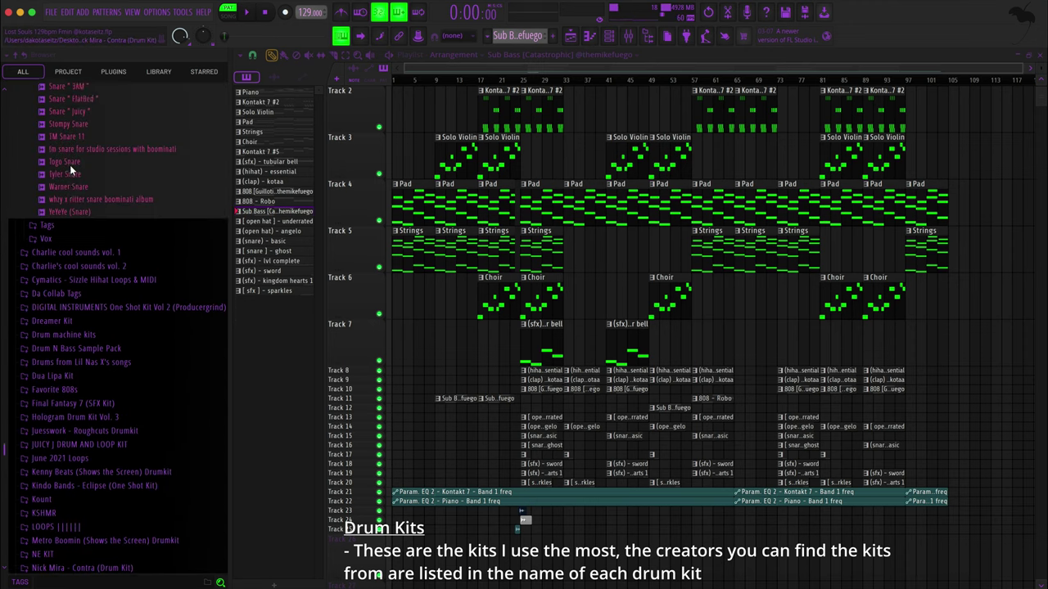
scroll(69, 164, "up", 15)
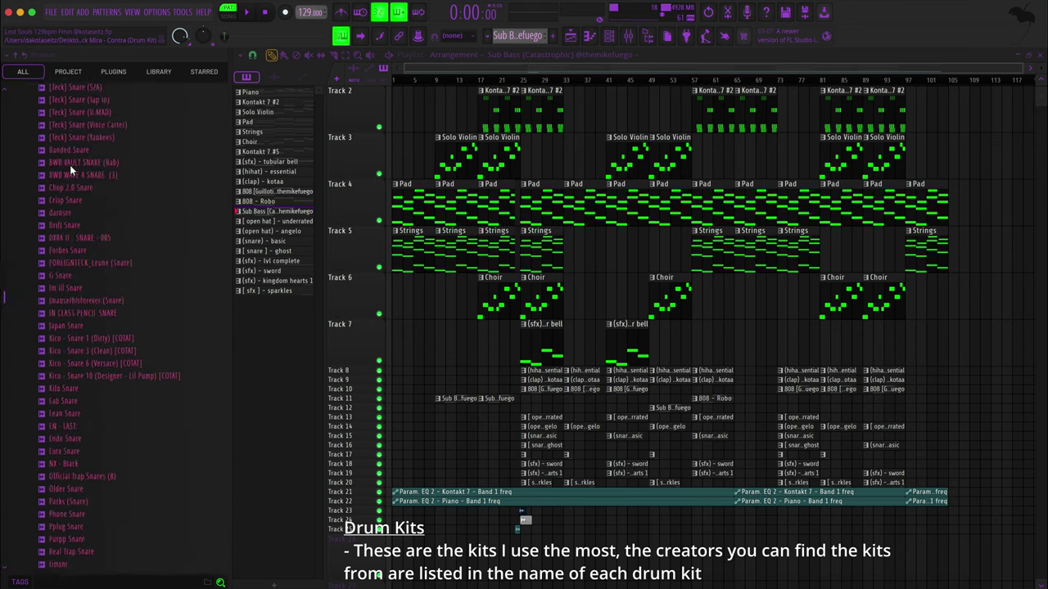
scroll(65, 388, "up", 9)
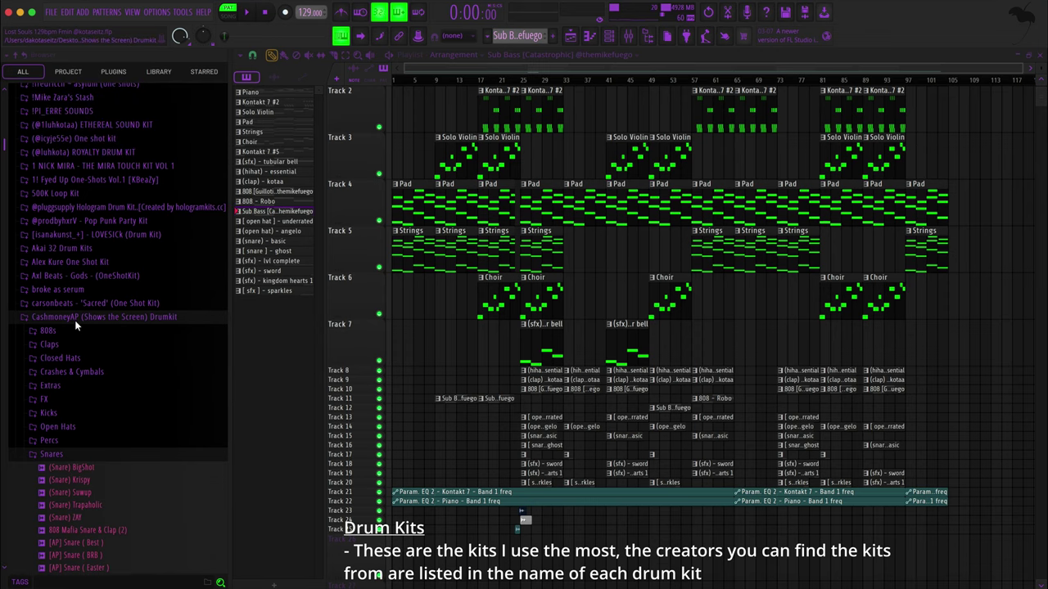
left_click(74, 320)
scroll(72, 303, "up", 5)
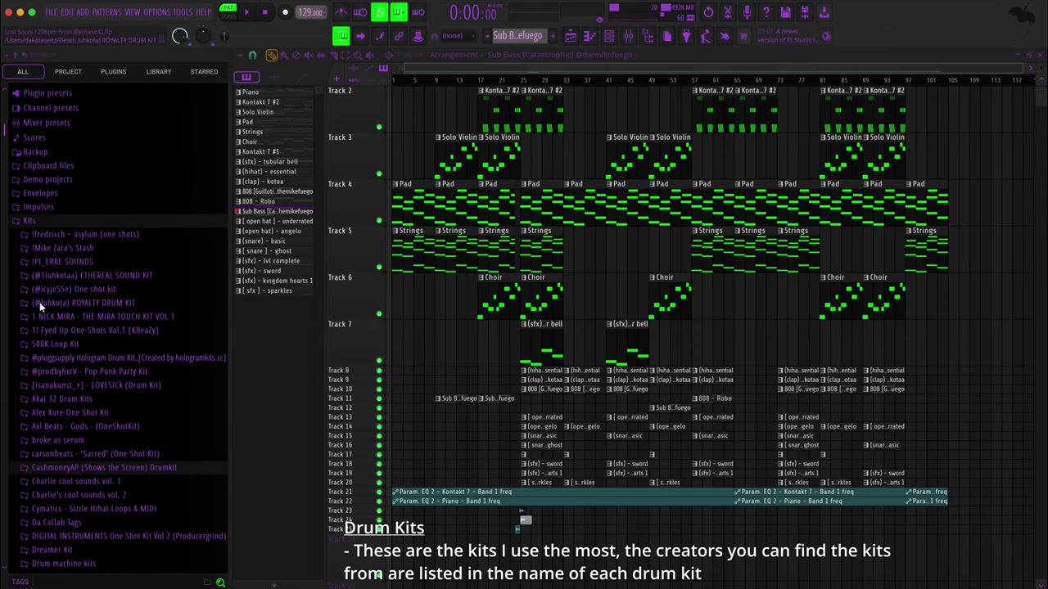
Step: Expand the ROYALTY DRUM KIT and the ETHEREAL SOUND KIT in the Kits folder to show their subfolders
left_click(119, 303)
left_click(99, 276)
scroll(54, 422, "down", 4)
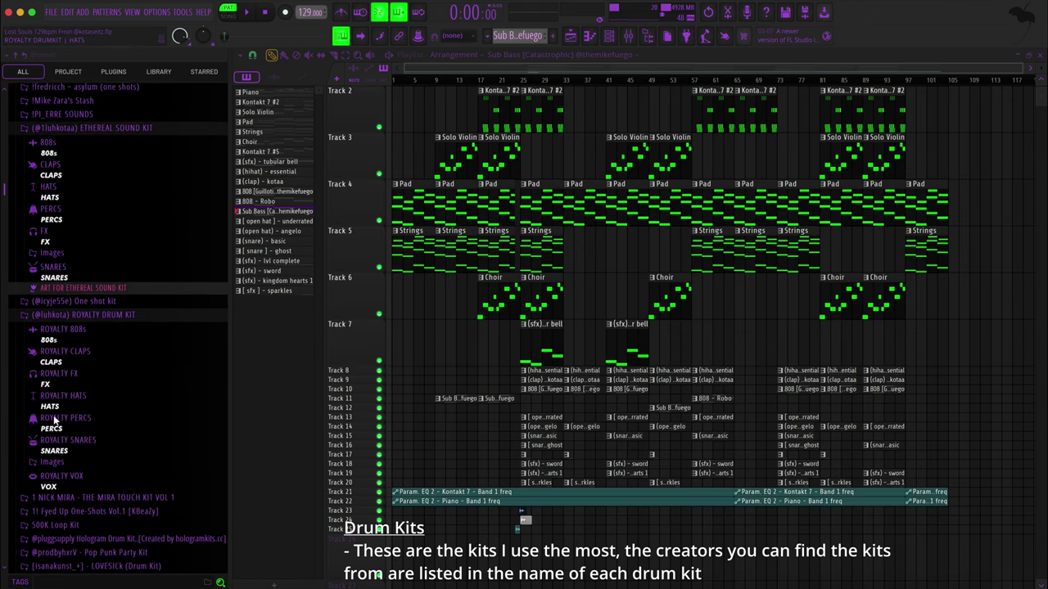
Step: Preview the kingdom hearts 1, crazy ahh, coin collected and sword samples in the ROYALTY FX folder, and collapse the folder
left_click(57, 370)
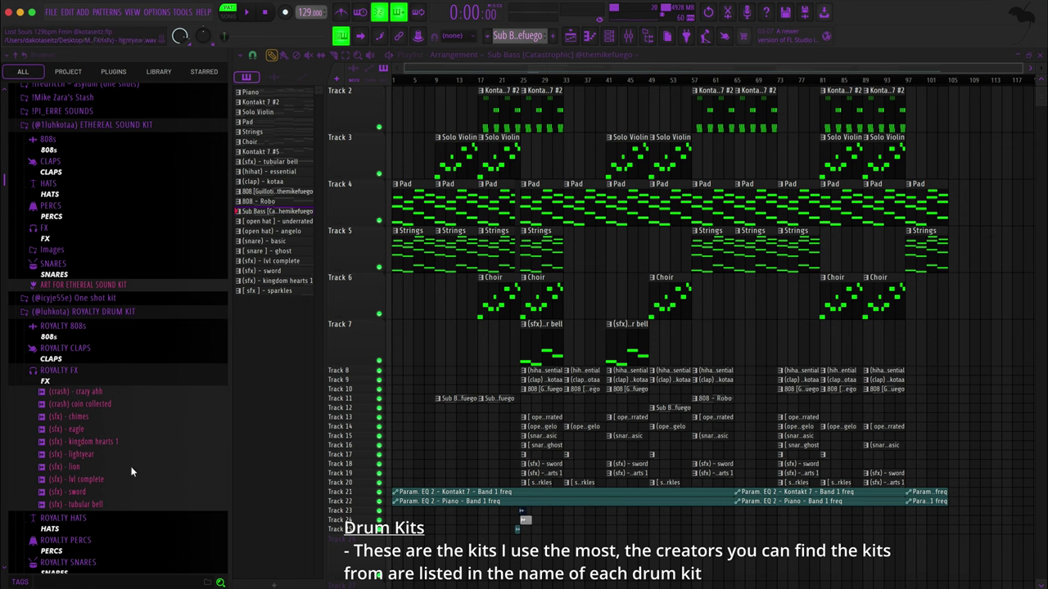
left_click(78, 440)
scroll(81, 422, "down", 2)
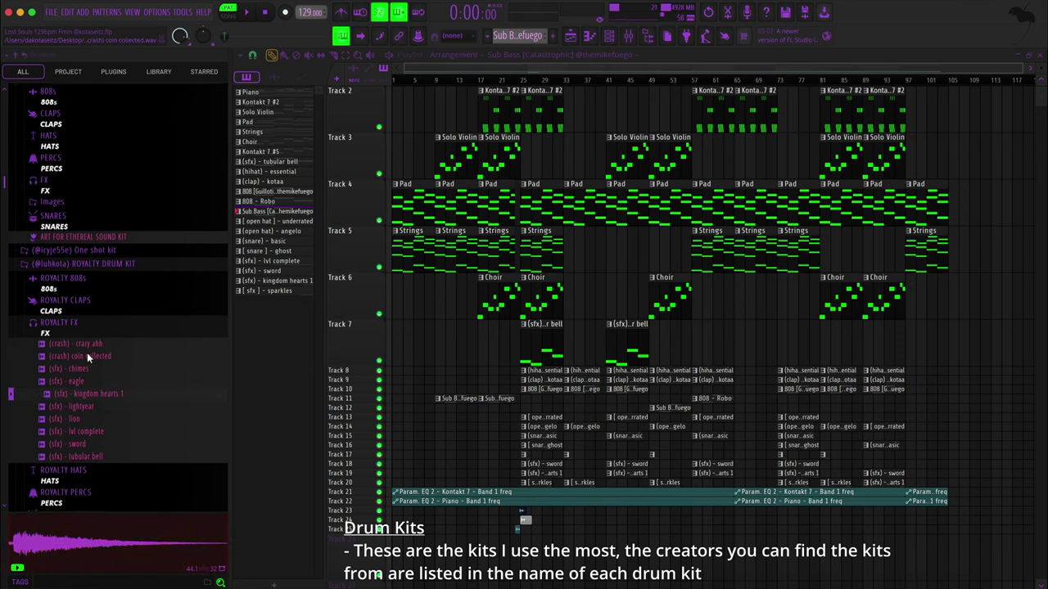
left_click(84, 403)
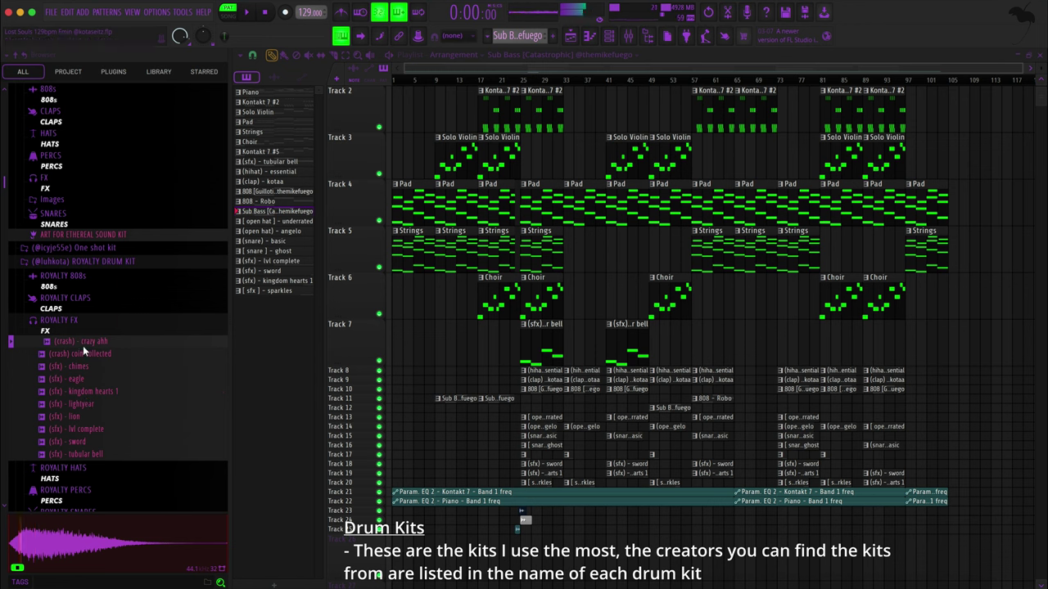
left_click(85, 428)
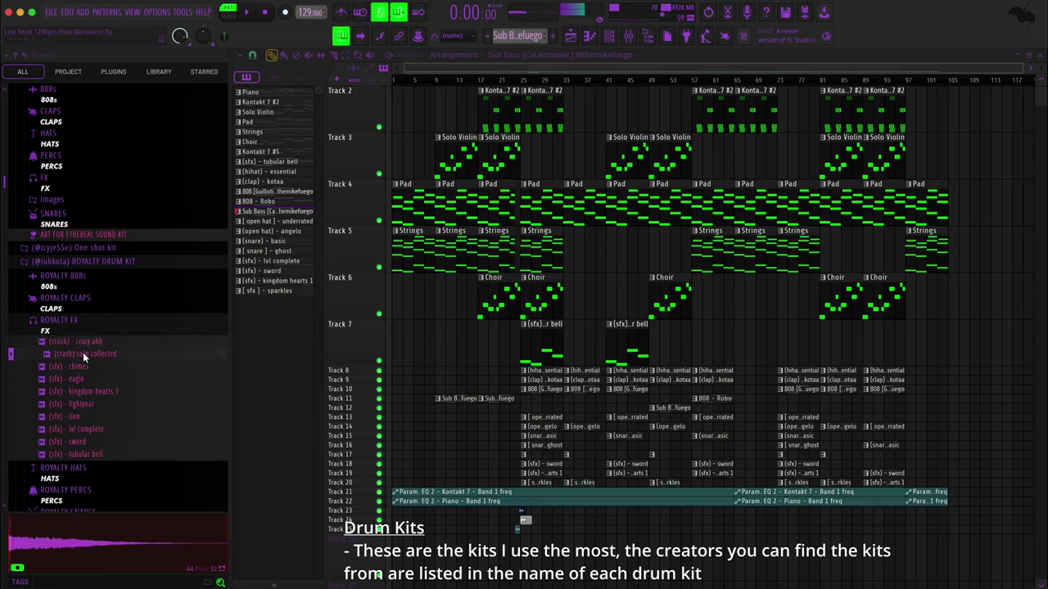
left_click(89, 440)
left_click(93, 455)
left_click(85, 416)
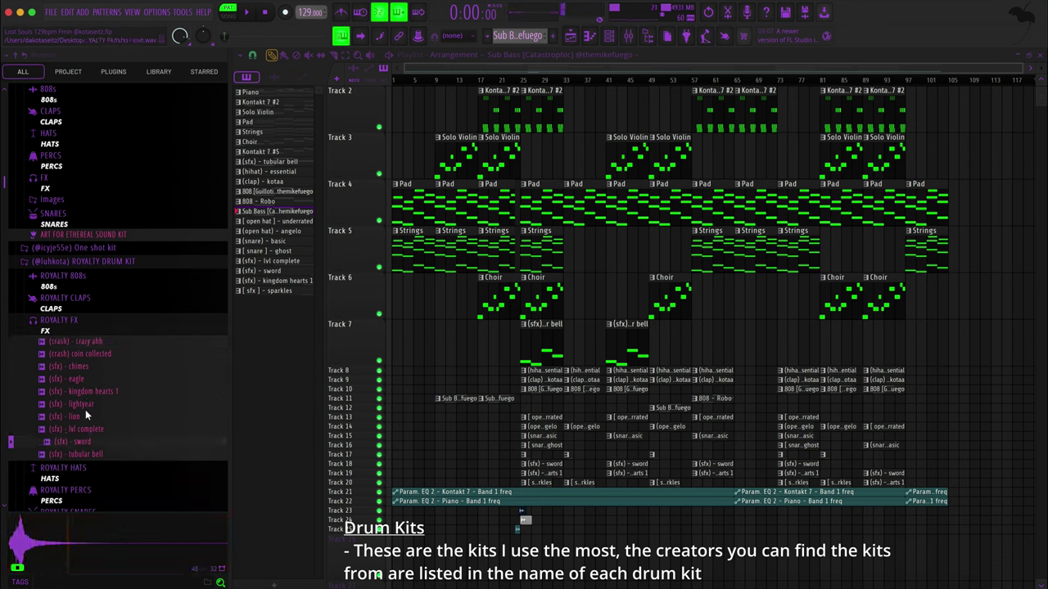
left_click(67, 321)
Step: Preview the sparkles sample in the ETHEREAL SOUND KIT's FX folder, and collapse the folder
left_click(64, 174)
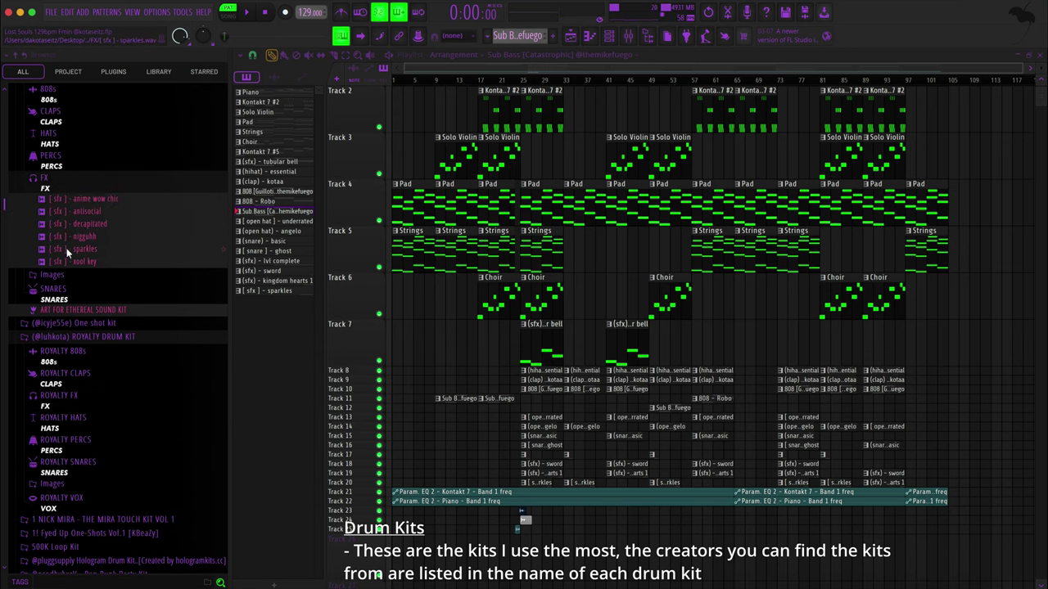
left_click(68, 222)
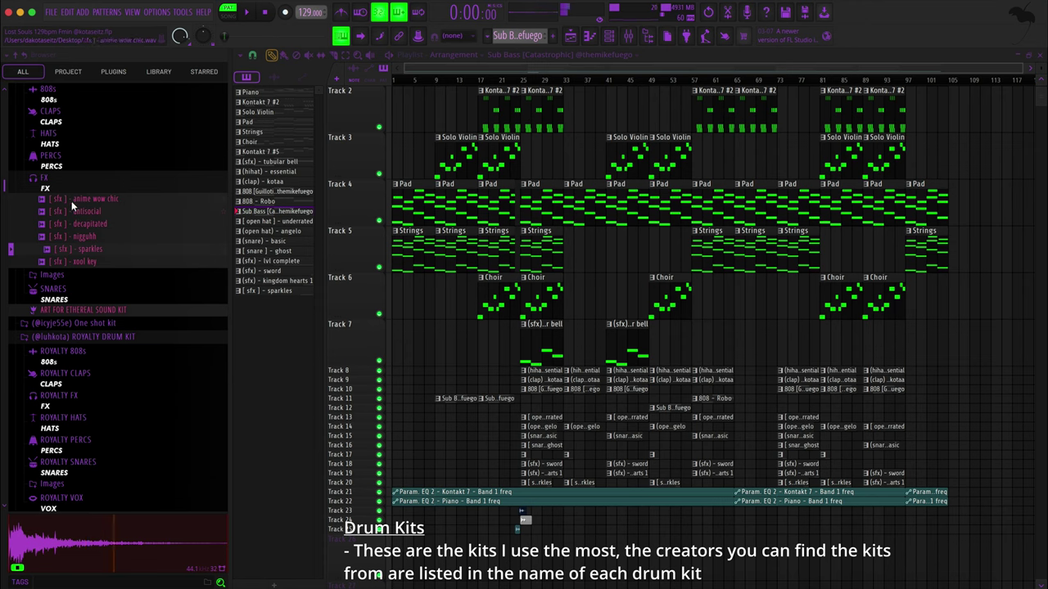
left_click(68, 178)
Step: Collapse both the ETHEREAL SOUND KIT and the ROYALTY DRUM KIT in the Kits folder
scroll(68, 178, "up", 5)
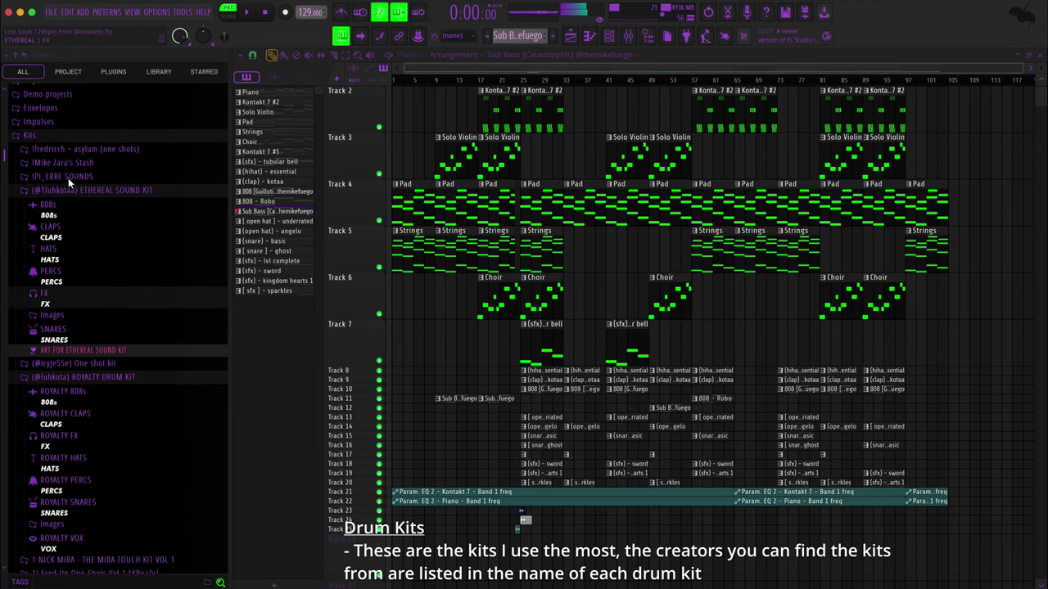
left_click(33, 199)
left_click(37, 226)
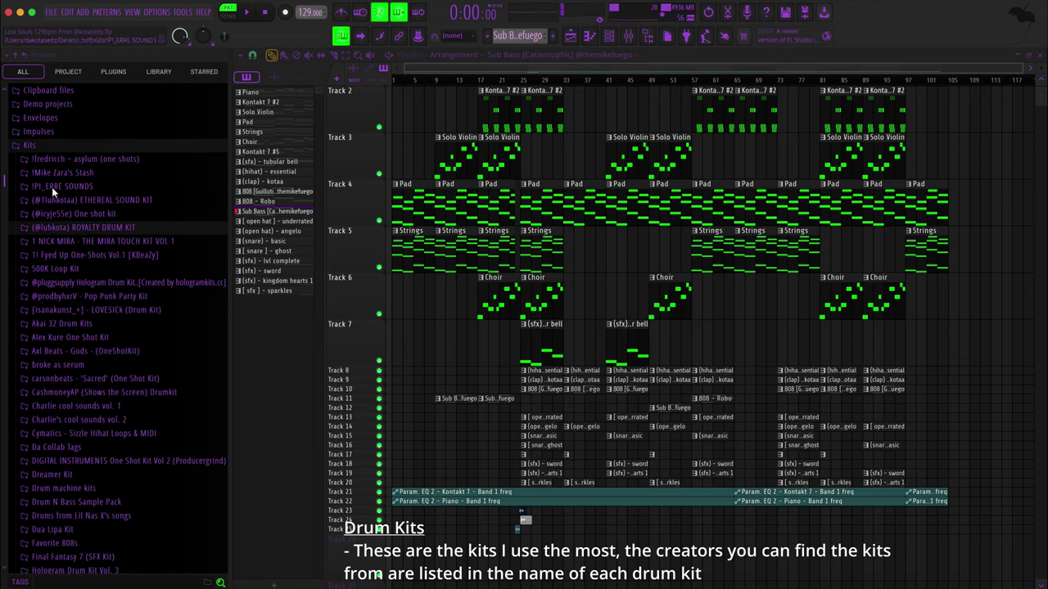
Step: Expand the ROYALTY DRUM KIT, preview the essential hi-hat in ROYALTY HATS' CLOSED HATS folder, and collapse the hats folder
left_click(58, 226)
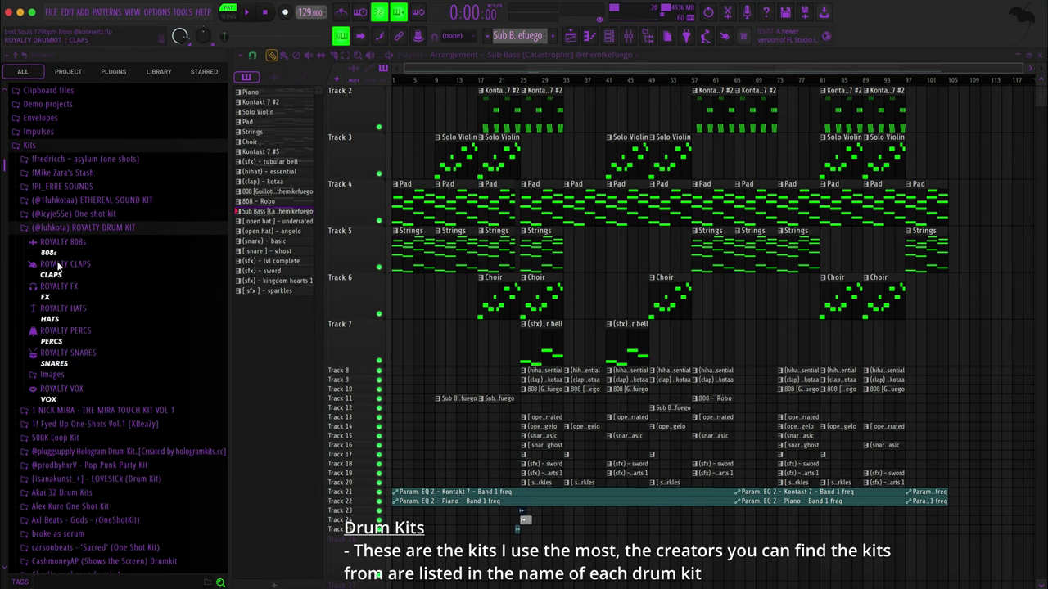
left_click(62, 309)
left_click(65, 331)
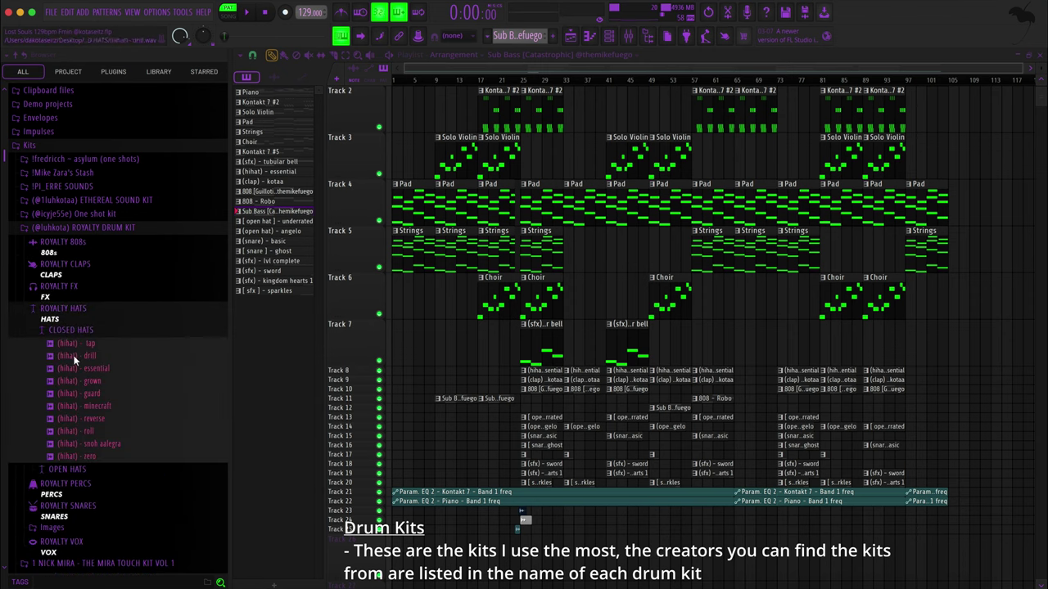
left_click(78, 368)
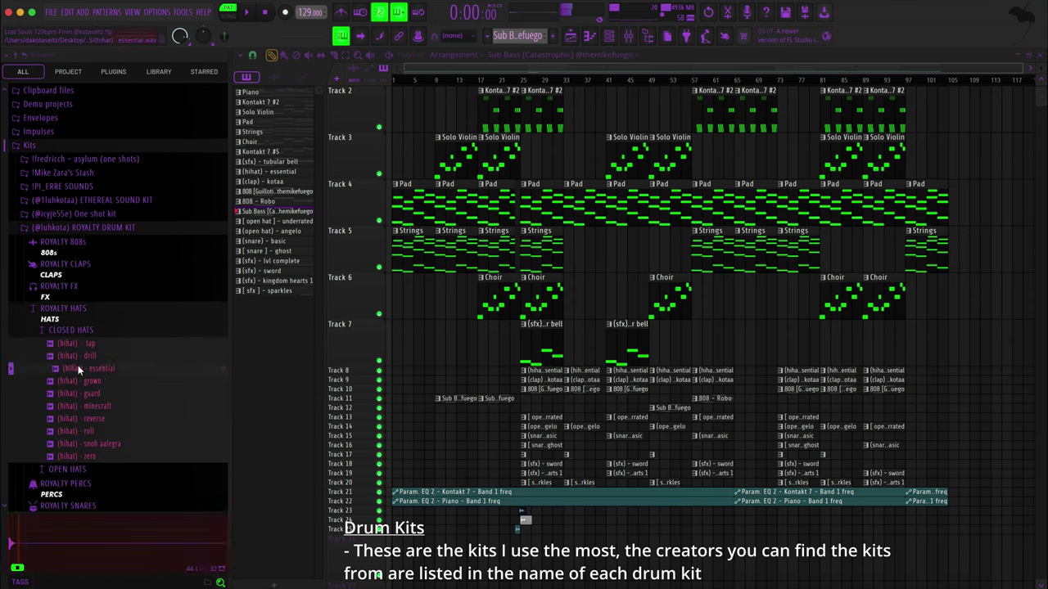
left_click(75, 320)
left_click(98, 311)
left_click(155, 305)
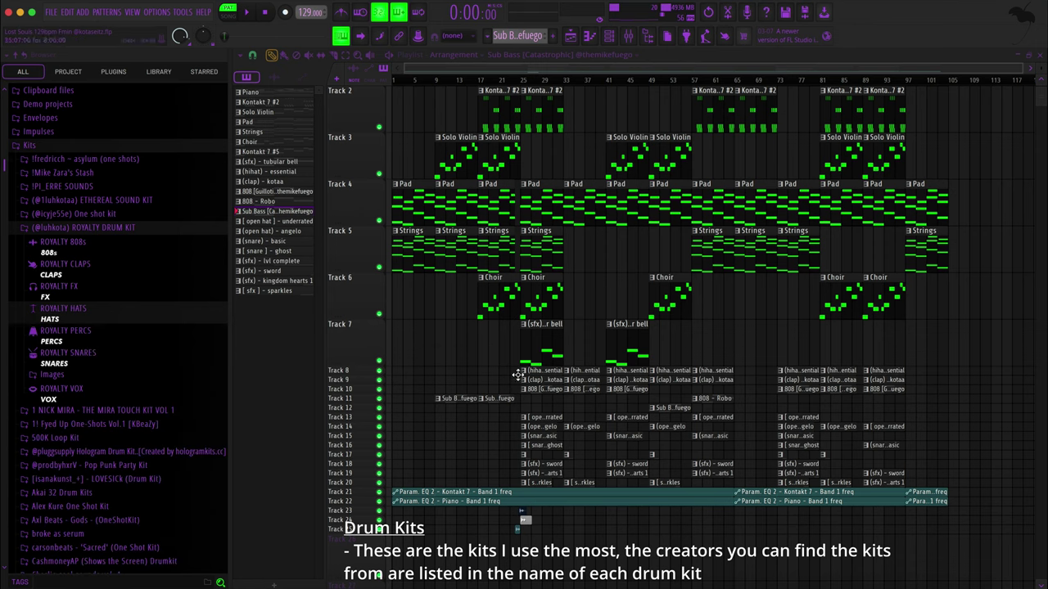
Step: Preview the kotaa clap in the ROYALTY CLAPS folder, and collapse the folder and the ROYALTY DRUM KIT
left_click(116, 277)
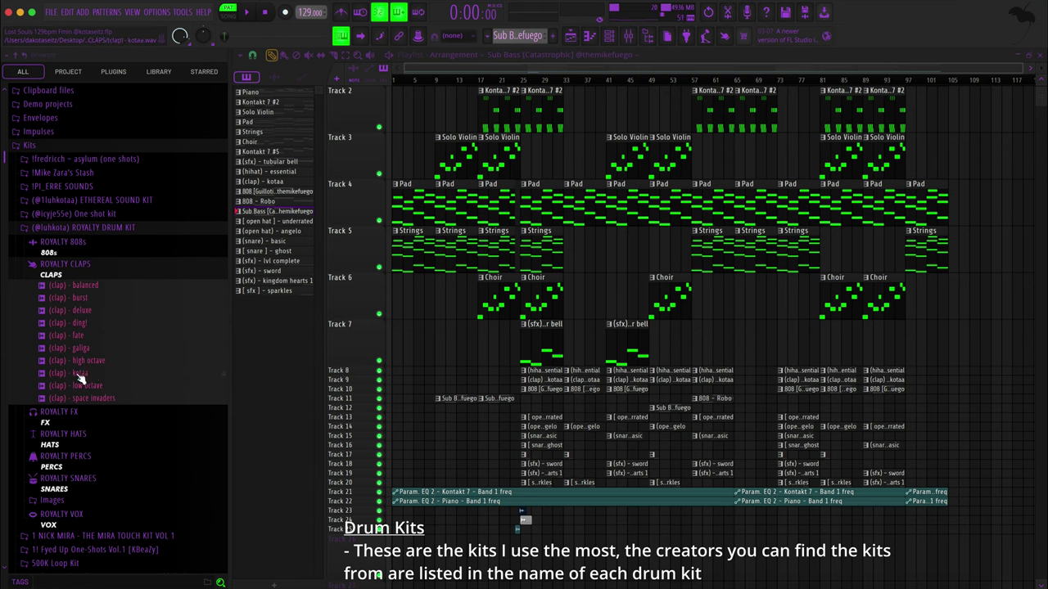
left_click(82, 375)
left_click(82, 274)
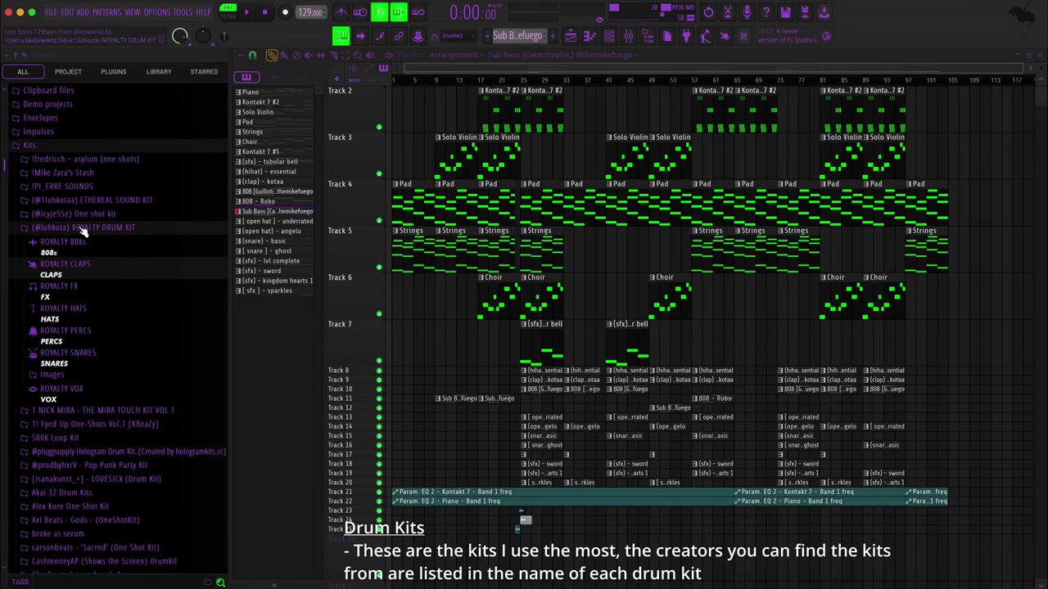
left_click(82, 229)
scroll(93, 227, "up", 2)
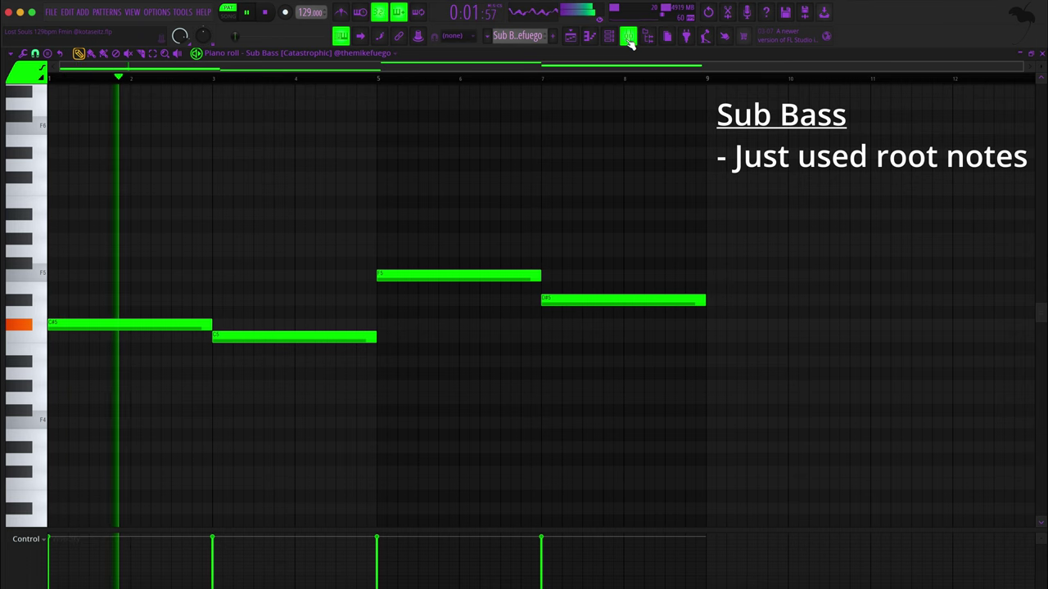
Step: Show the Sub Bass insert's Fruity Fast Dist and its Ozone 9 Elements with the Giant Synth Bass preset
left_click(627, 39)
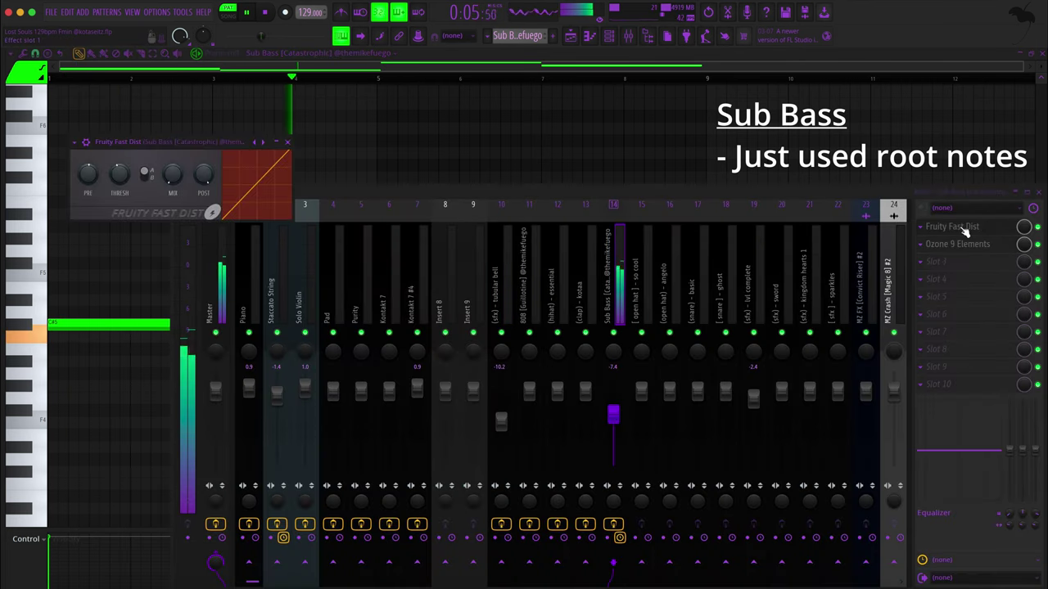
left_click(962, 227)
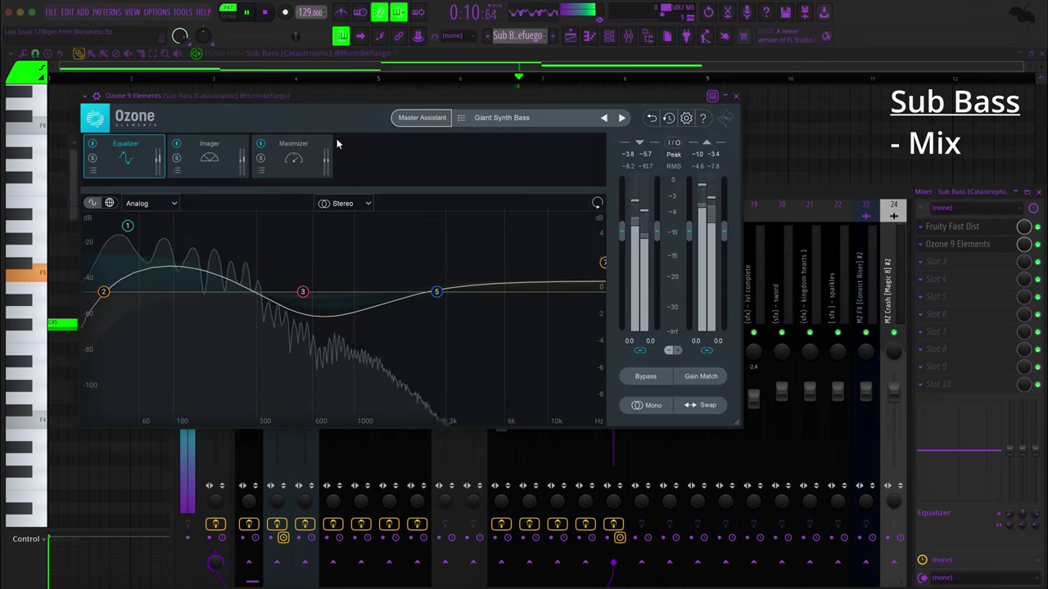
left_click(516, 117)
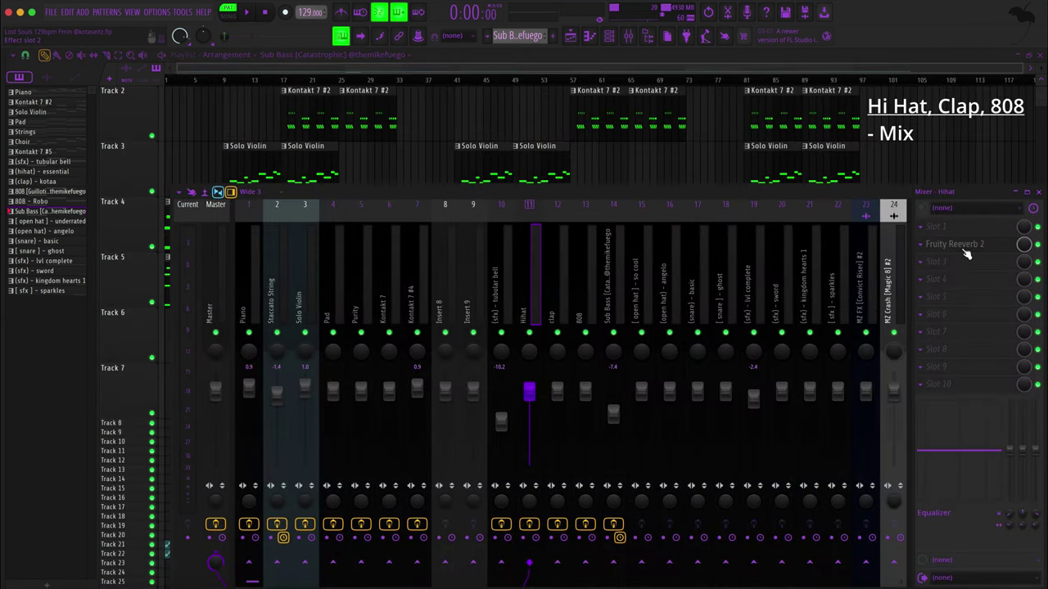
Step: Inspect the Fruity Reeverb 2 settings on the Hihat and clap mixer inserts, closing each effect window
left_click(958, 245)
left_click(958, 244)
left_click(559, 299)
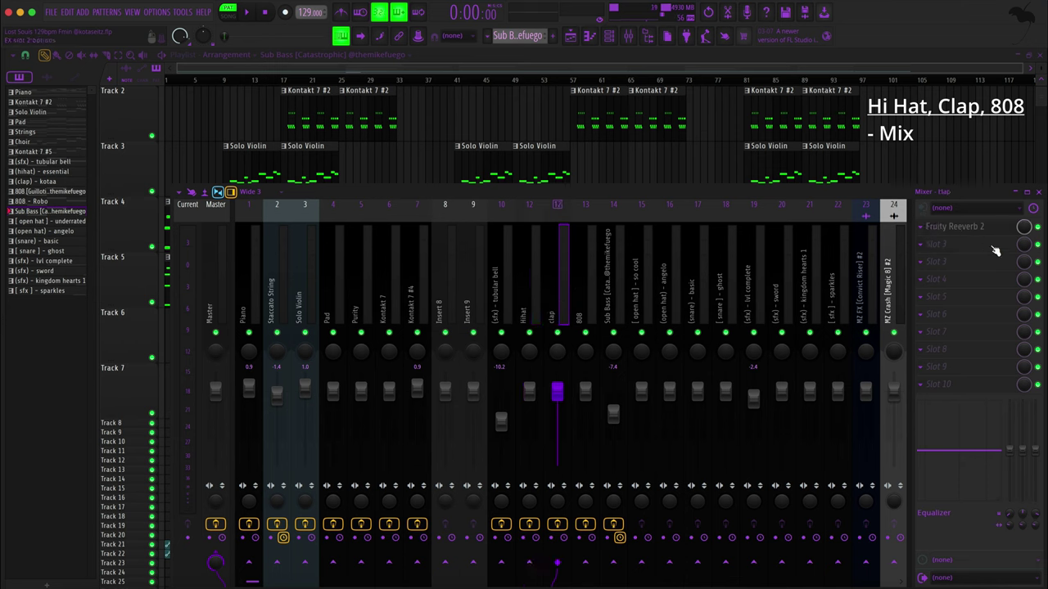
left_click(981, 232)
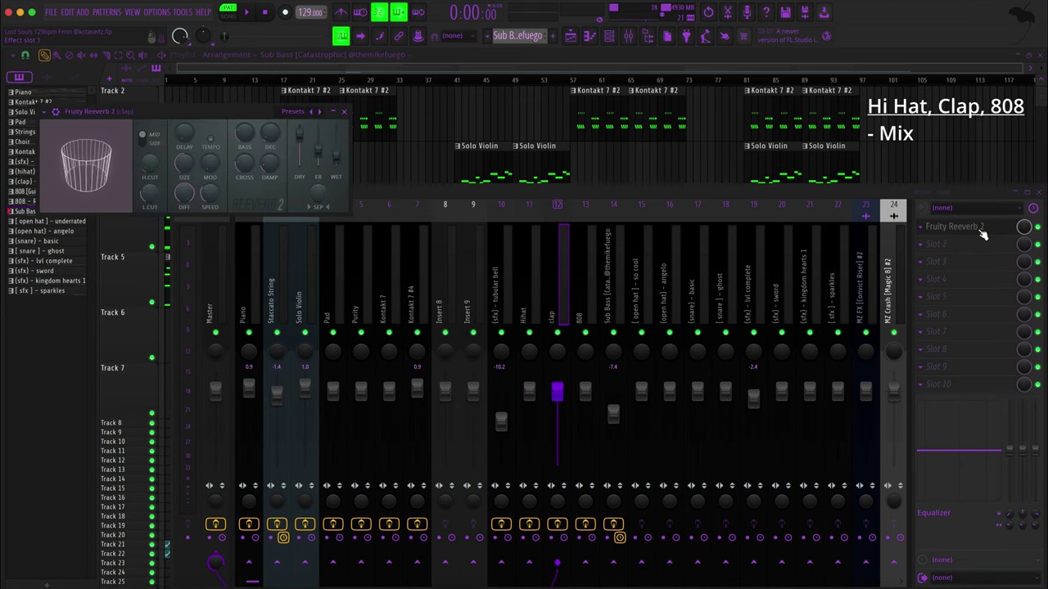
left_click(933, 226)
Step: Inspect the Fruity soft clipper settings on the 808 mixer insert, close the effect, and select the Master insert
left_click(594, 306)
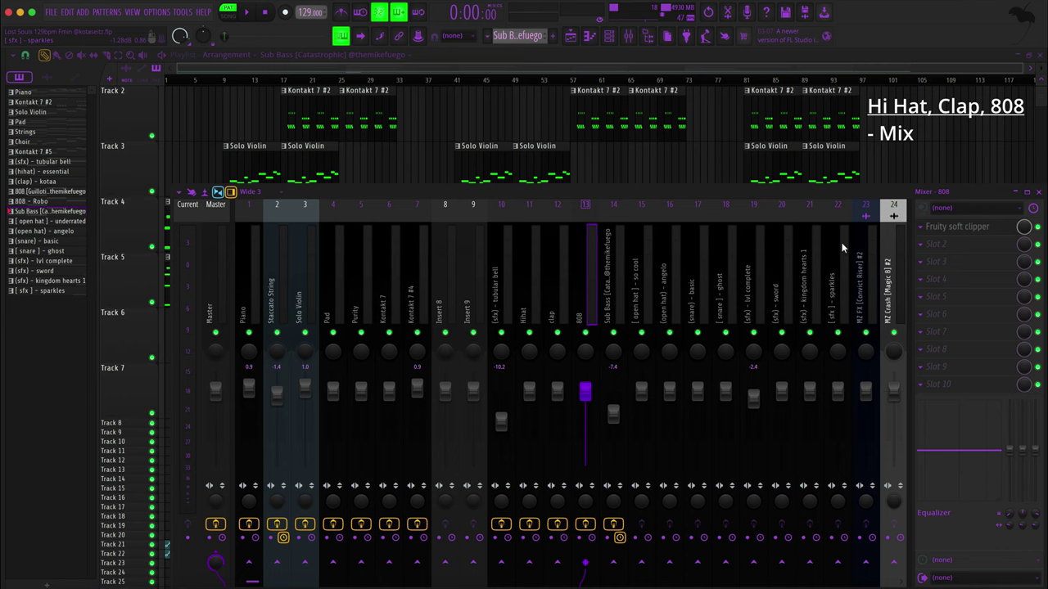
left_click(960, 233)
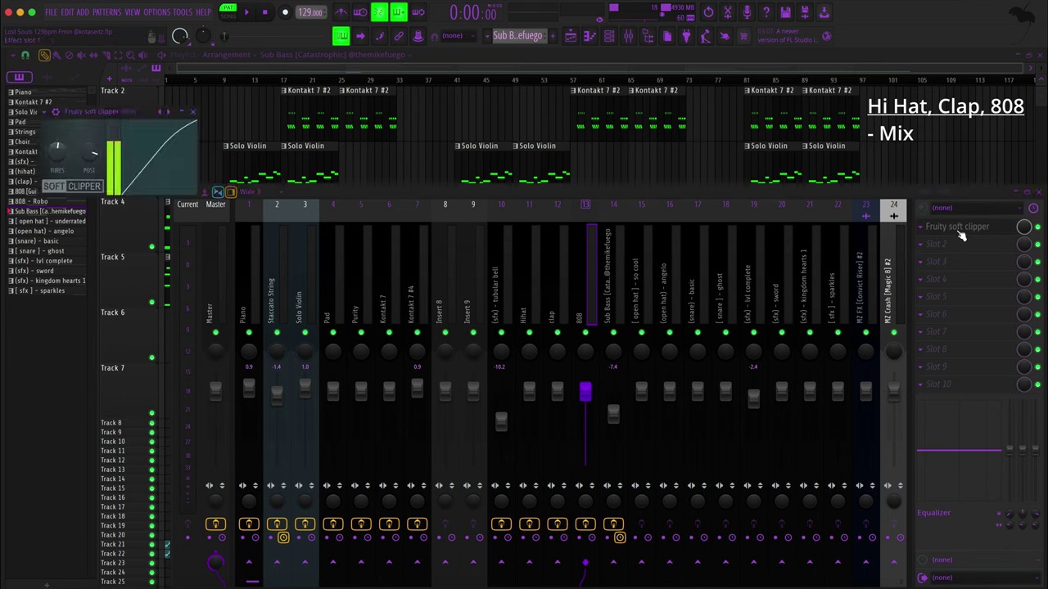
left_click(194, 113)
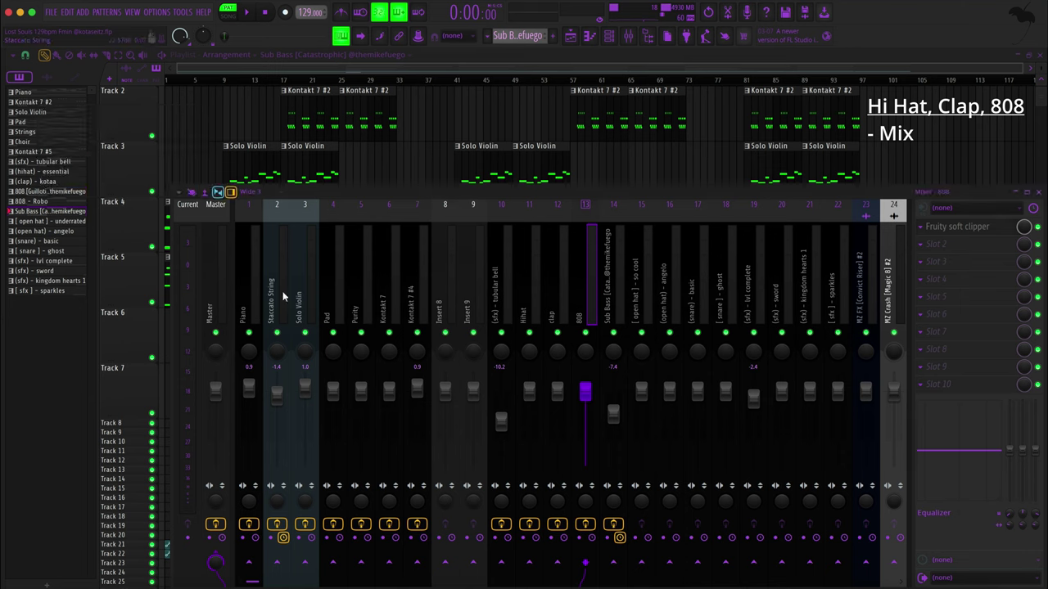
left_click(220, 282)
left_click(993, 397)
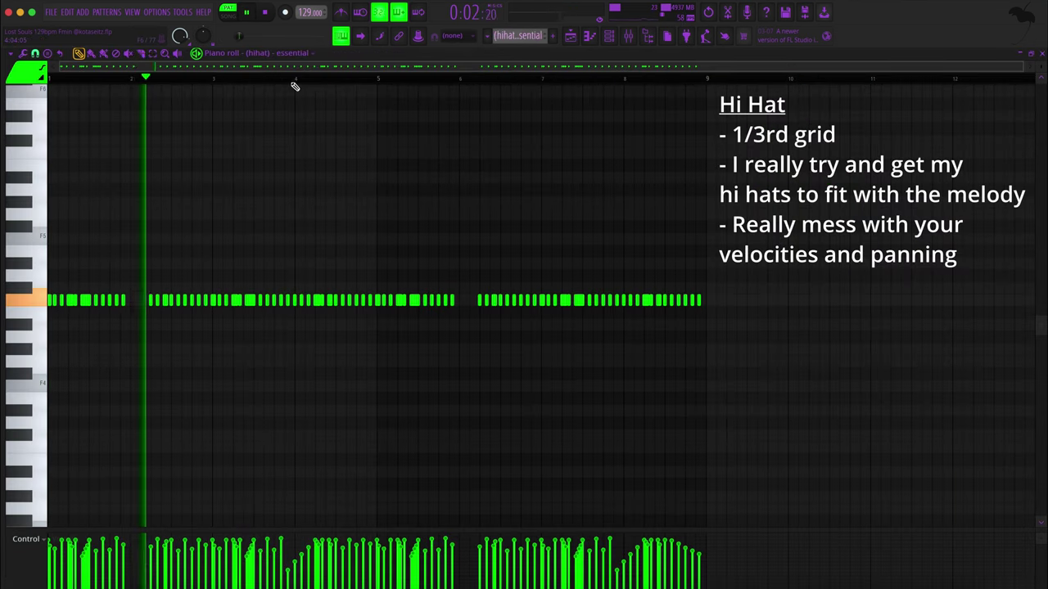
Step: Set the piano roll snap for the essential hi-hat pattern to 1/3 beat
left_click(36, 53)
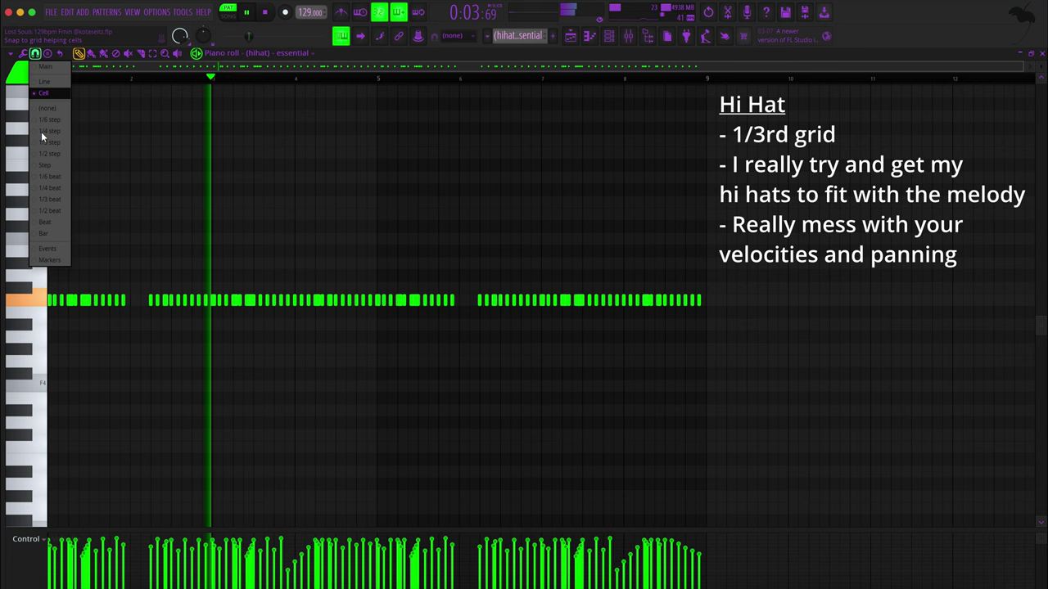
left_click(52, 199)
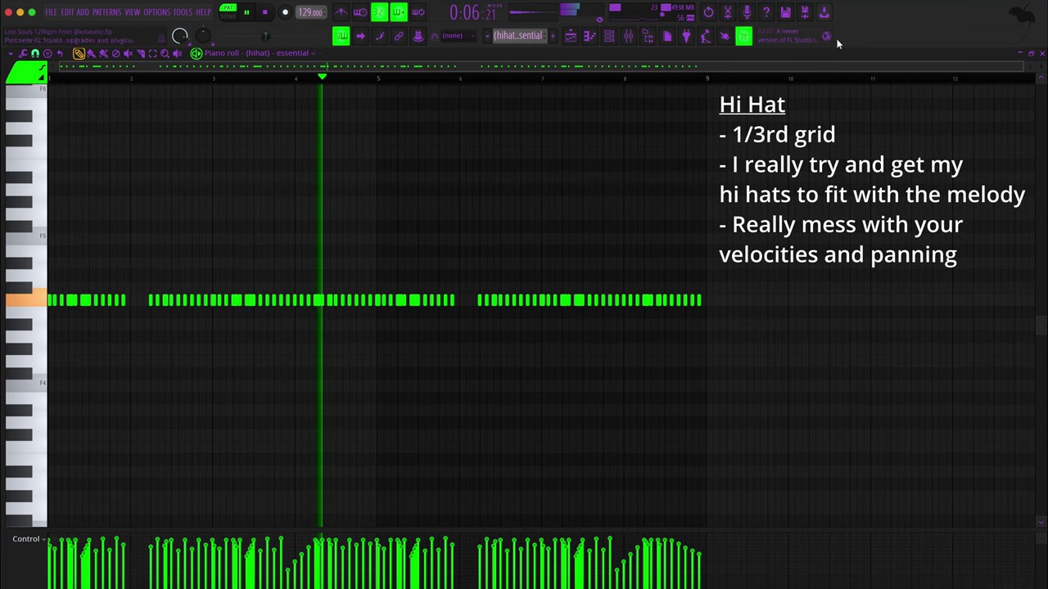
Step: Enlarge the control lane below the hi-hat notes and switch it from velocity to note pan
left_click_drag(467, 527, 466, 421)
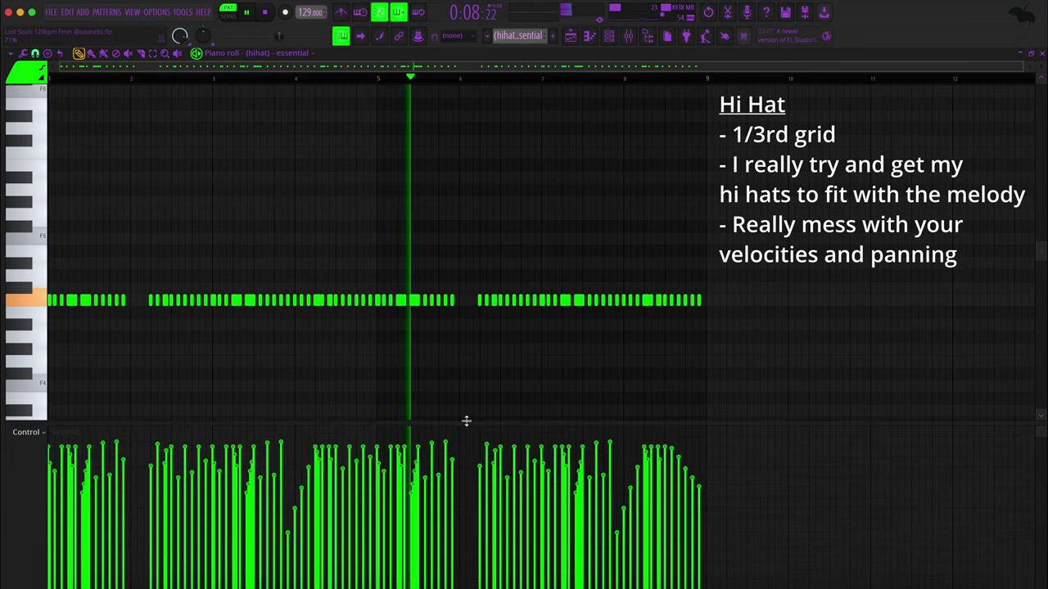
left_click(37, 432)
left_click(34, 451)
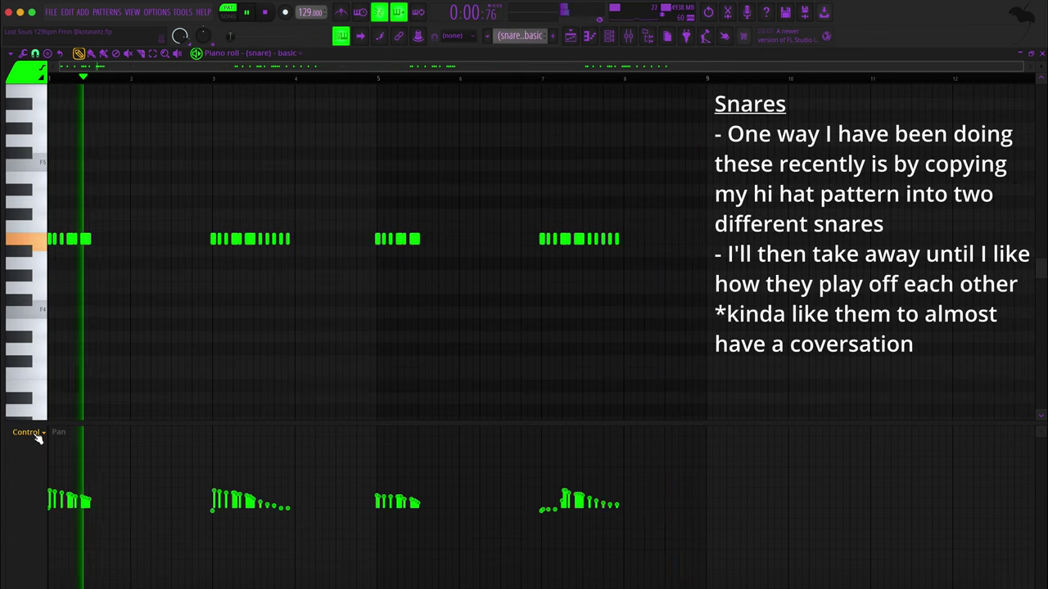
Step: Switch the control lane below the basic snare notes to note velocity
left_click(37, 433)
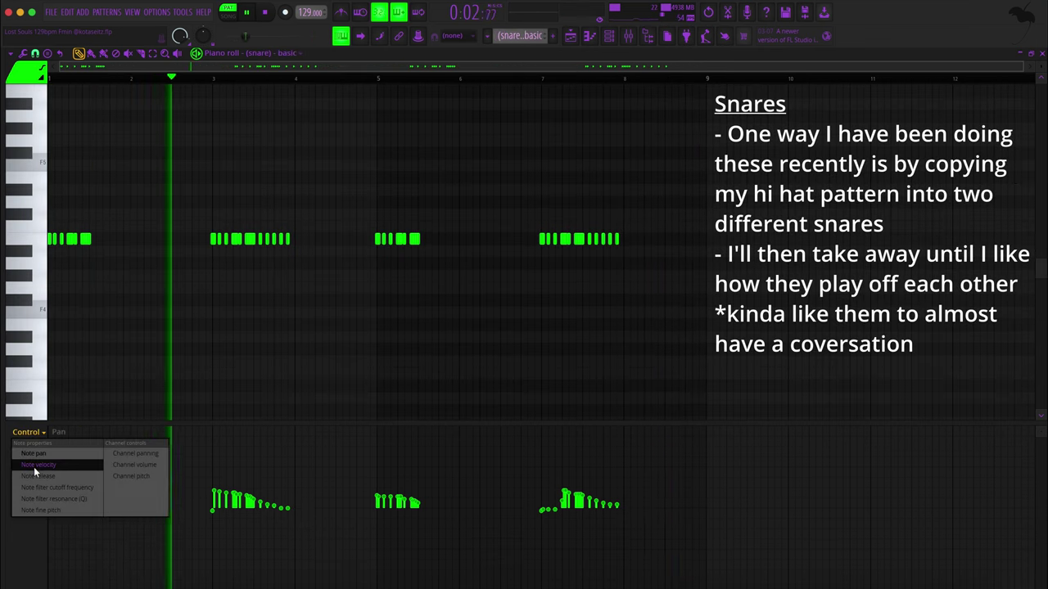
left_click(34, 465)
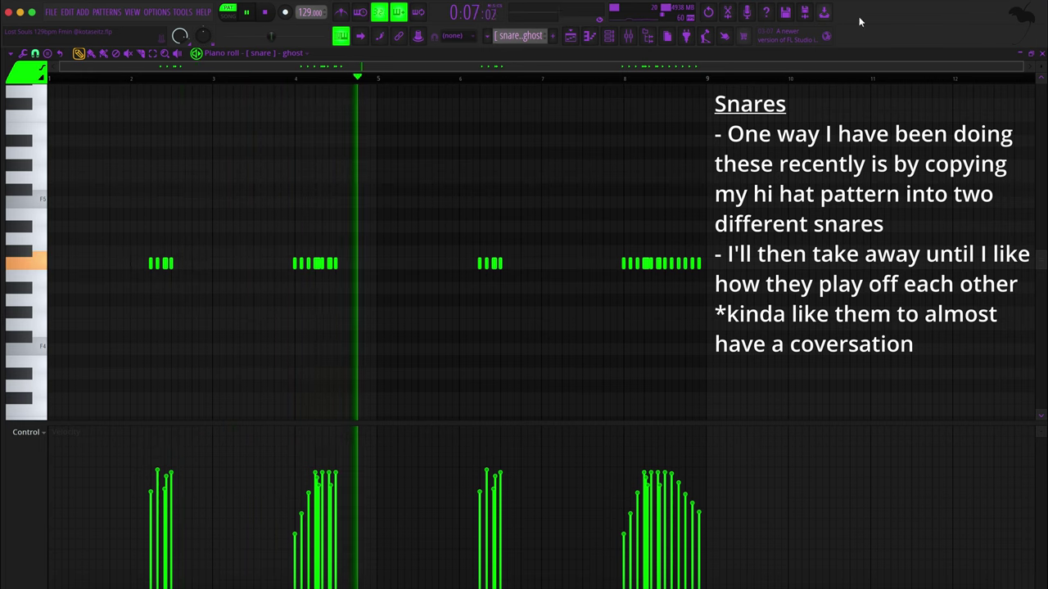
Step: Switch the control lane below the ghost snare notes to note pan and open the lane's list of control targets
left_click(612, 36)
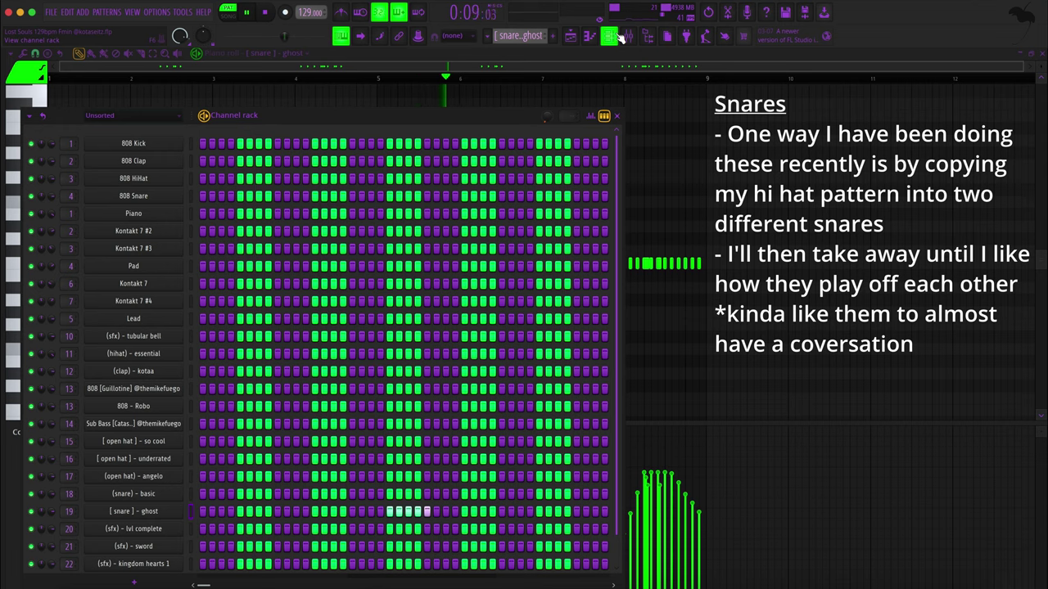
left_click(619, 38)
left_click(41, 432)
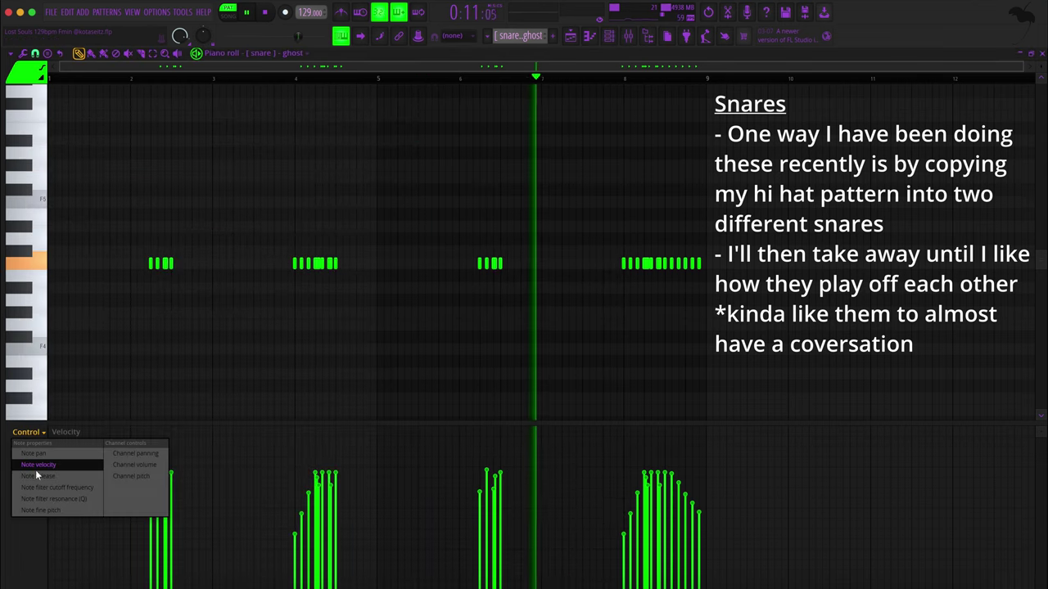
left_click(36, 455)
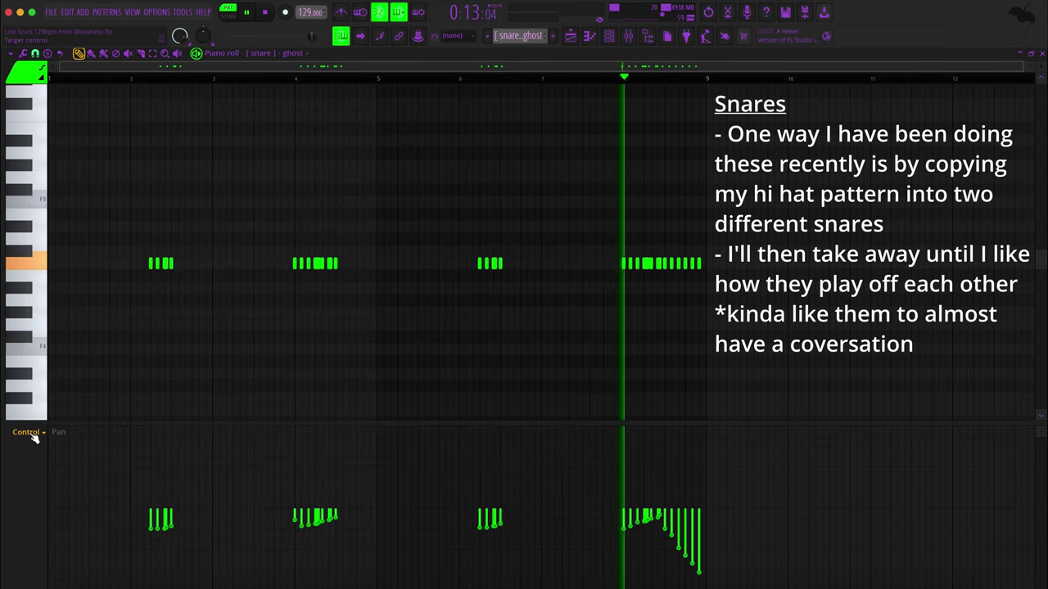
left_click(35, 436)
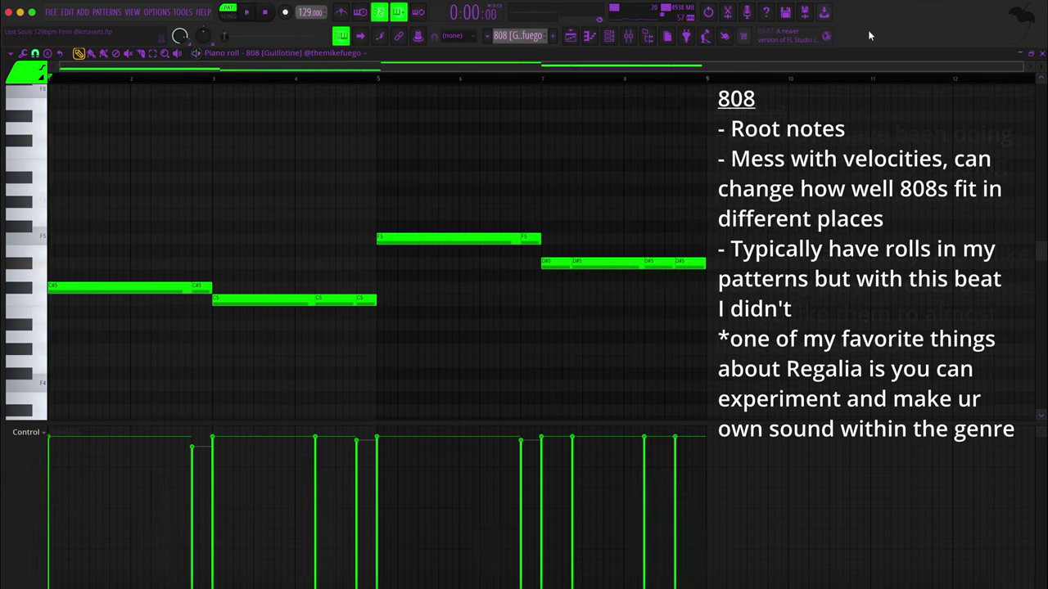
Step: Play the 808 [Guillotine] pattern, and inspect its sampler's volume envelope, sample settings and the precomputed effects page with the boost control
key("space")
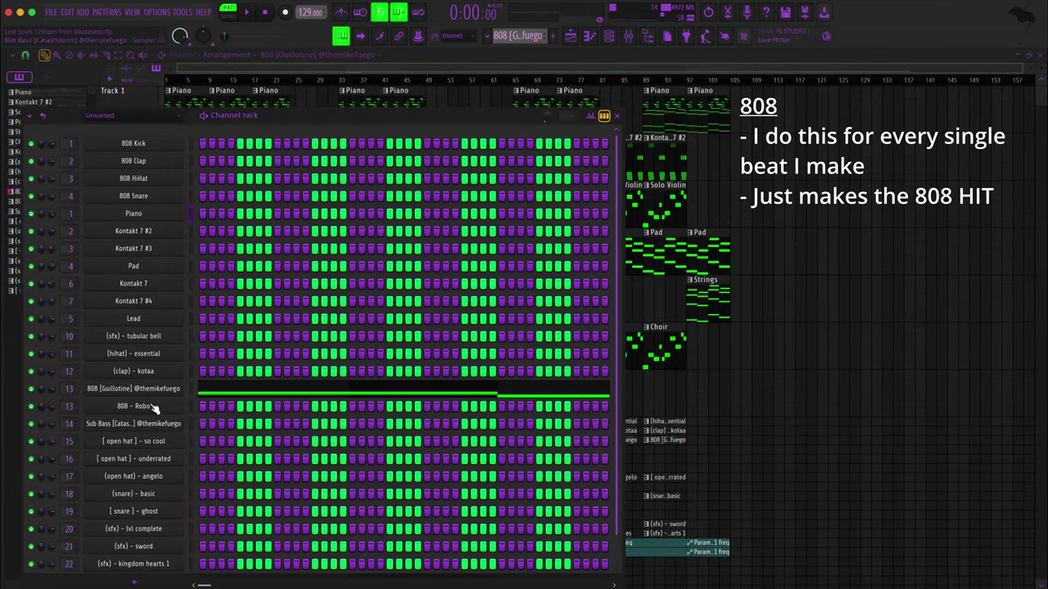
left_click(152, 391)
left_click(51, 132)
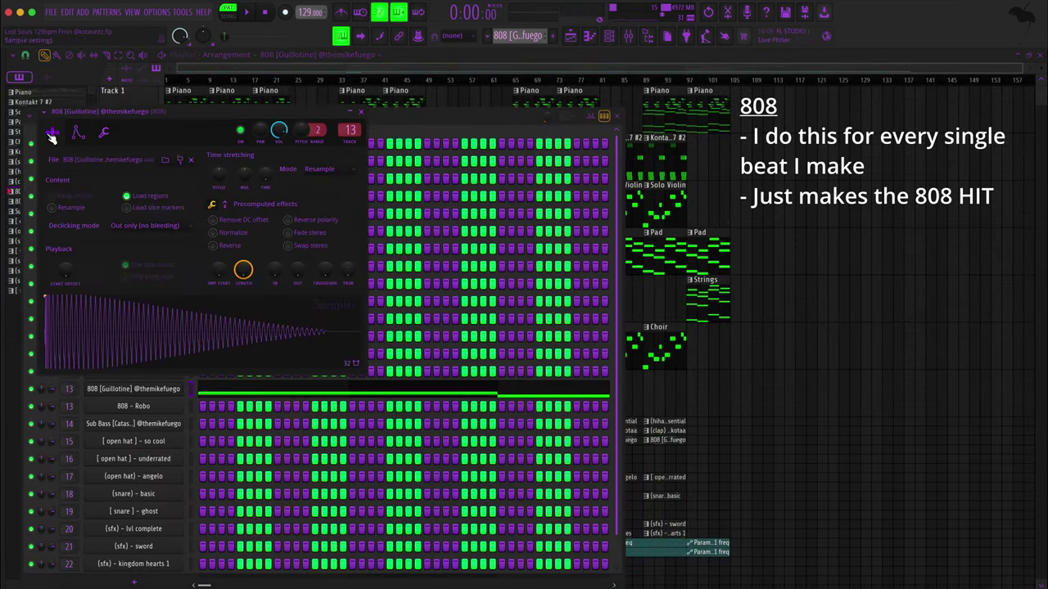
left_click(78, 133)
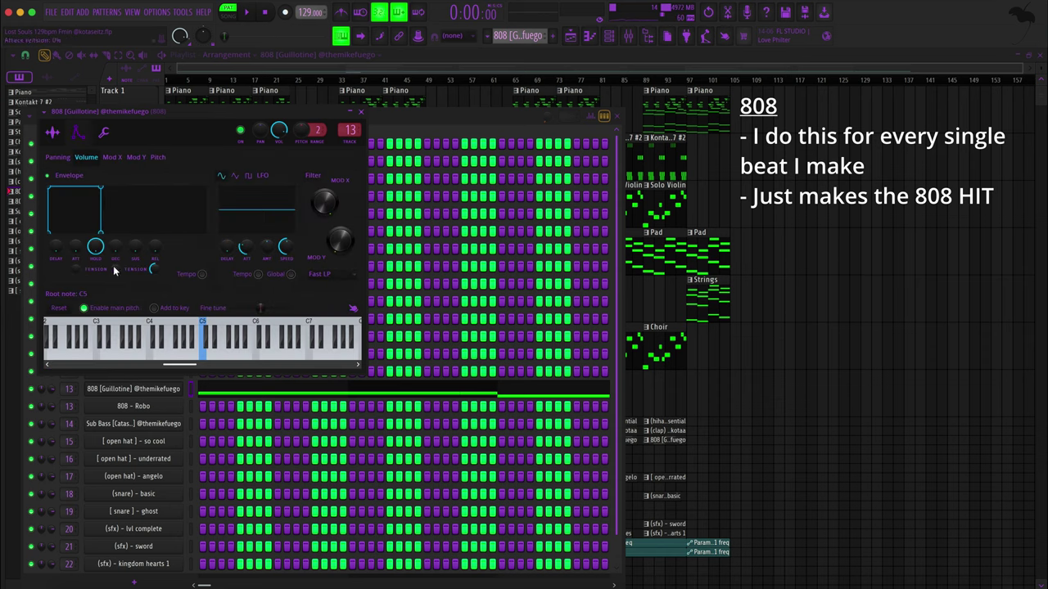
left_click(52, 132)
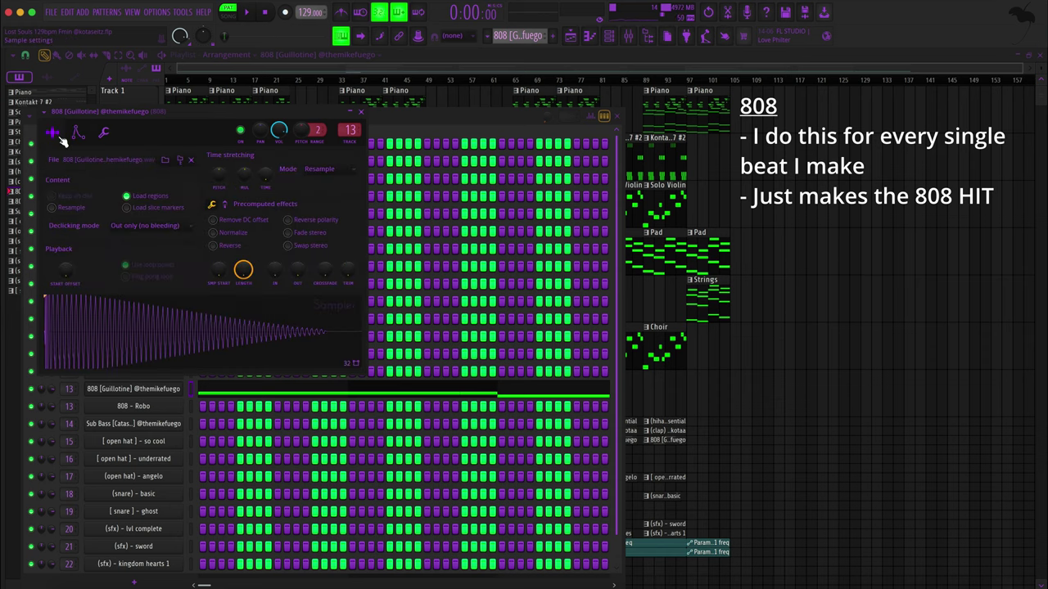
left_click(228, 205)
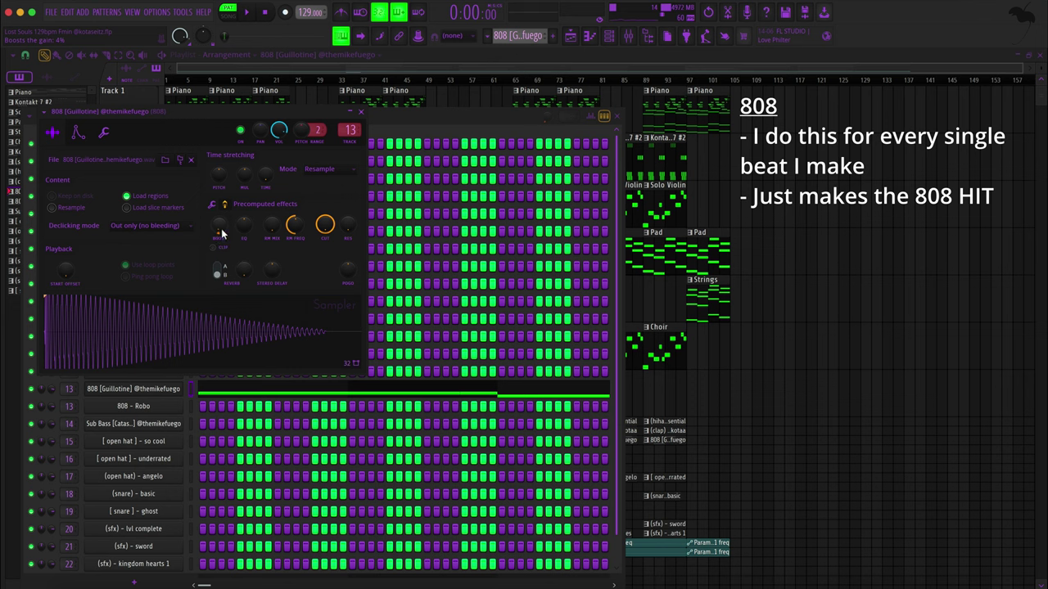